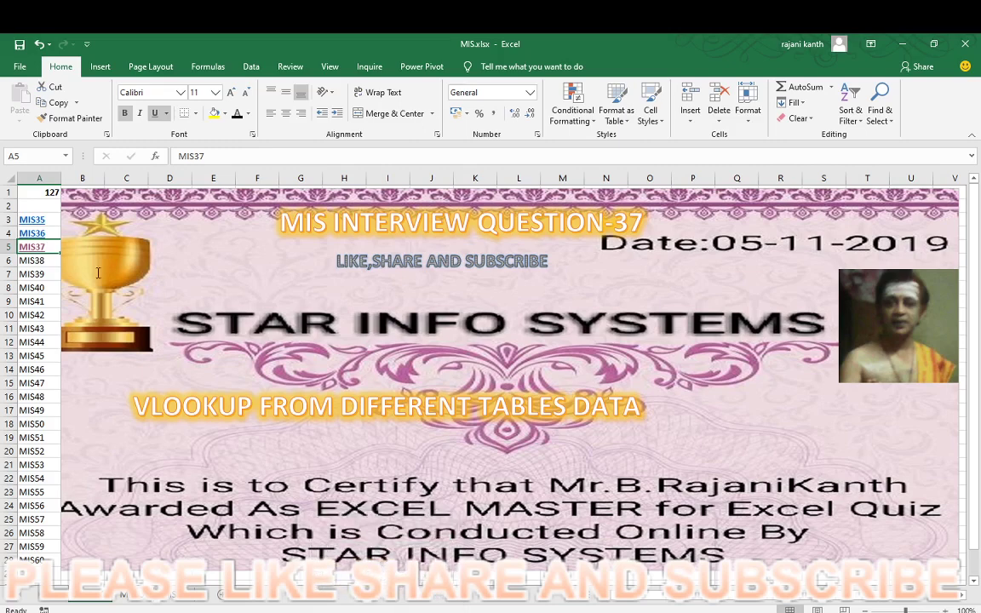
- Jump to the MIS37 sheet through the hyperlink in cell A5
left_click(31, 251)
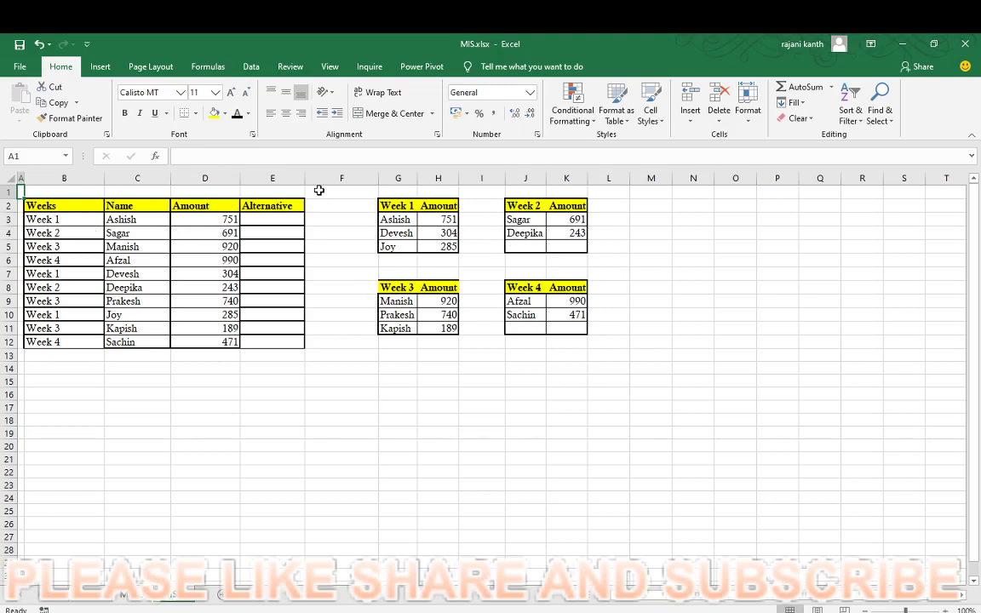
left_click(37, 220)
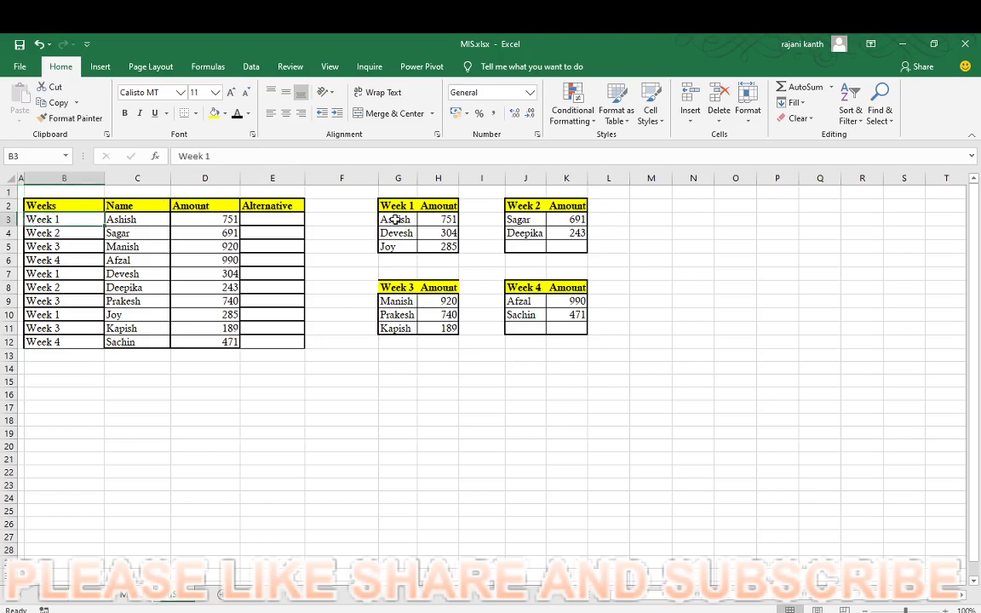
mouse_move(394, 219)
left_mouse_down()
mouse_move(438, 222)
mouse_move(444, 246)
left_mouse_up()
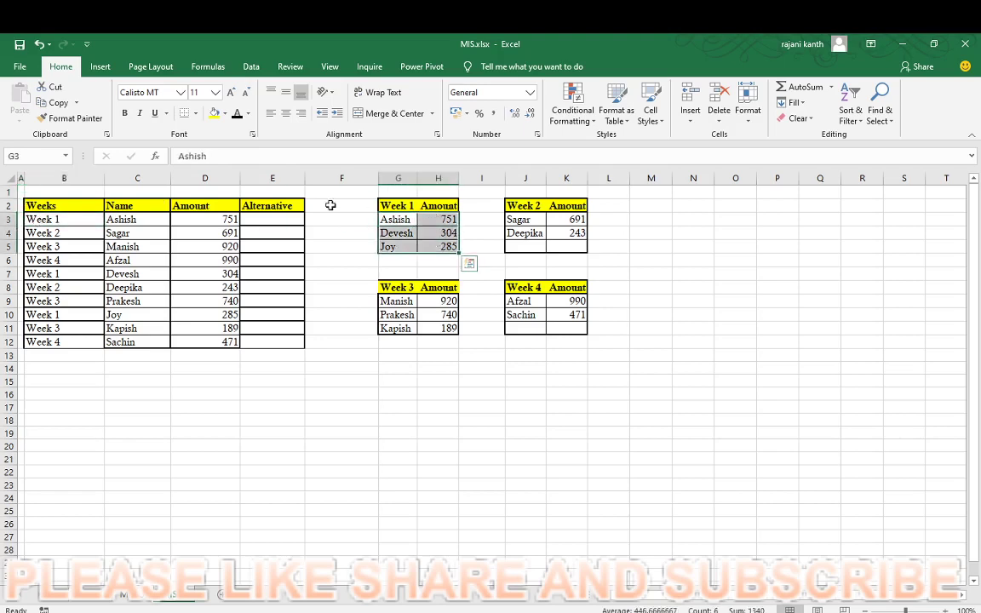
left_click(136, 219)
left_click(400, 220)
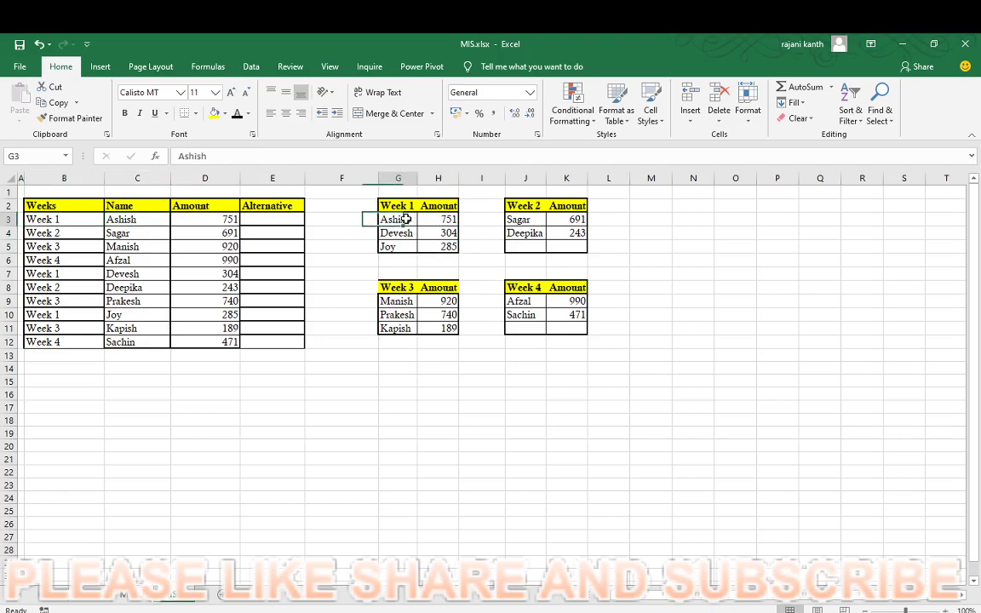
left_click(445, 219)
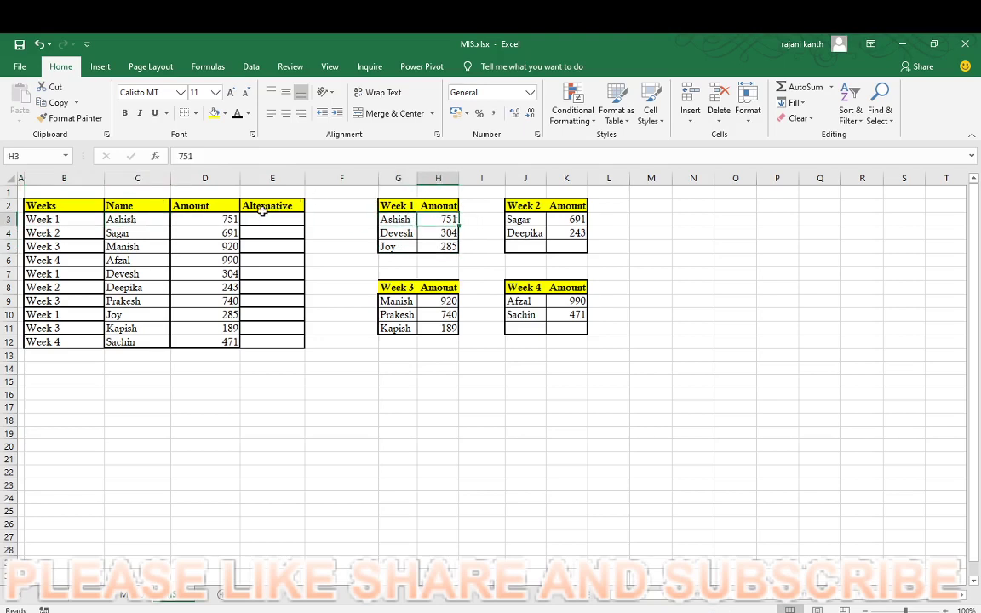
left_click(263, 220)
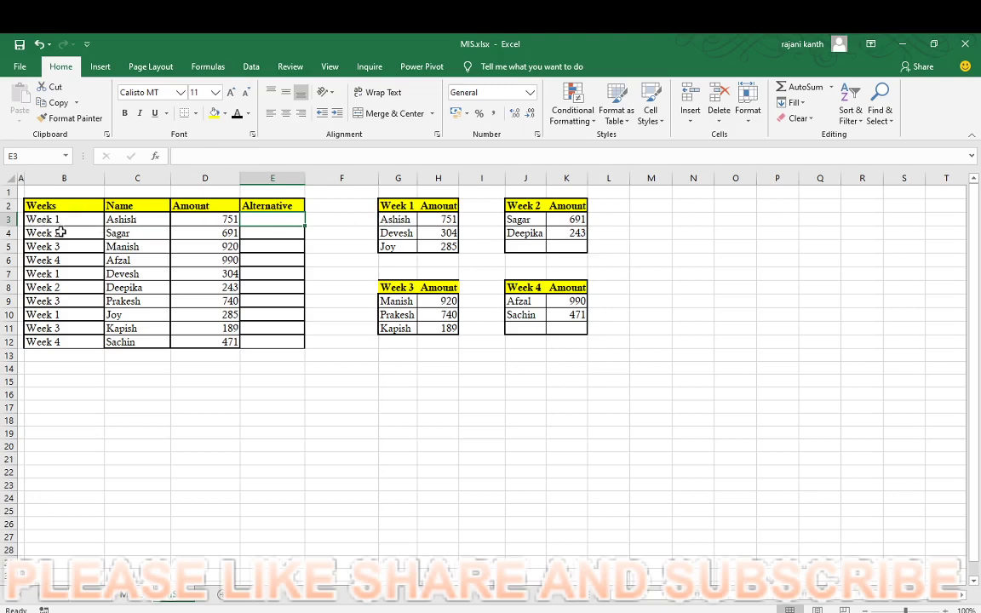
left_click(61, 231)
left_click(523, 219)
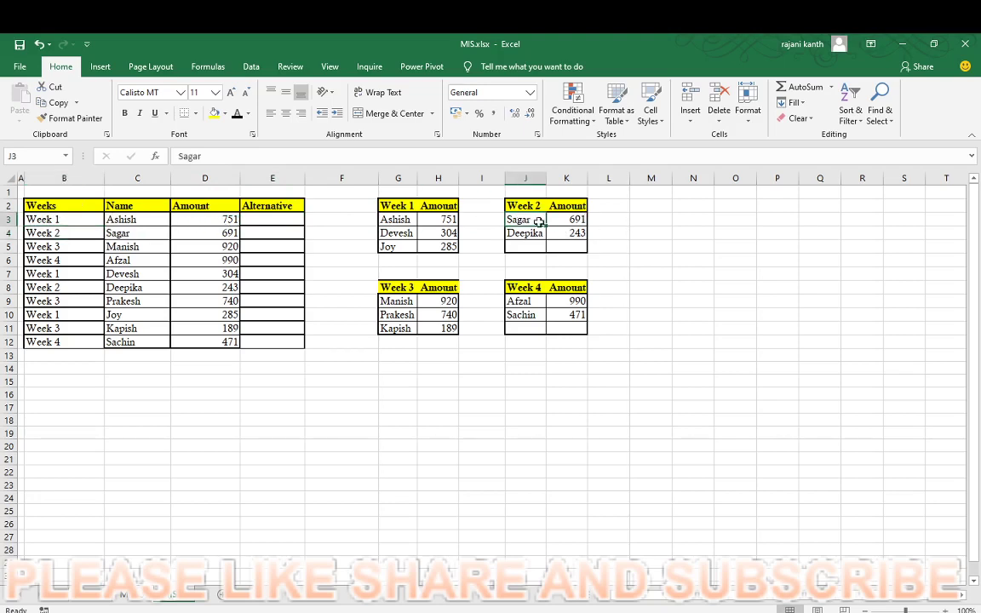
left_click_drag(530, 220, 570, 234)
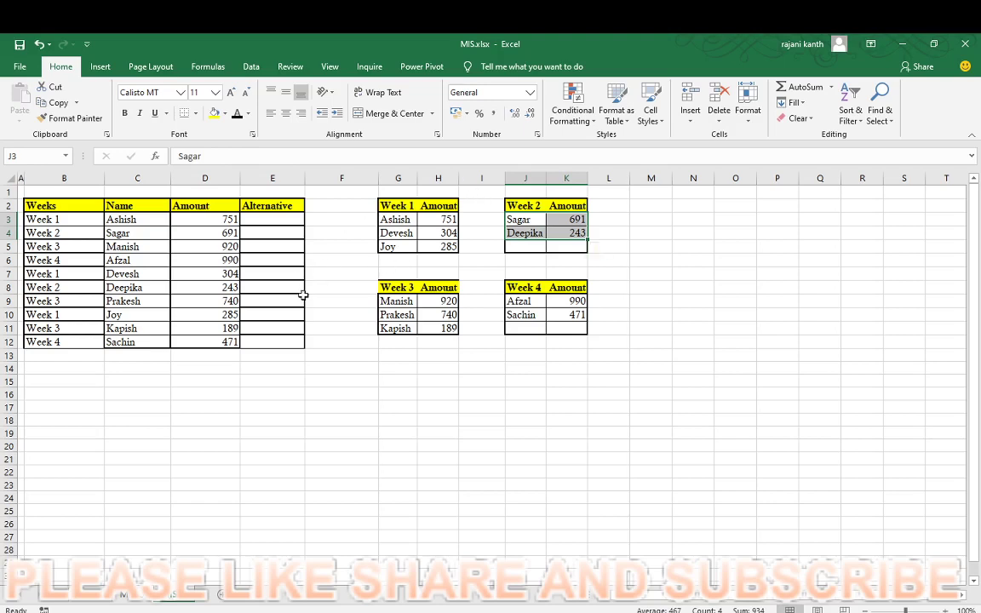
left_click(206, 221)
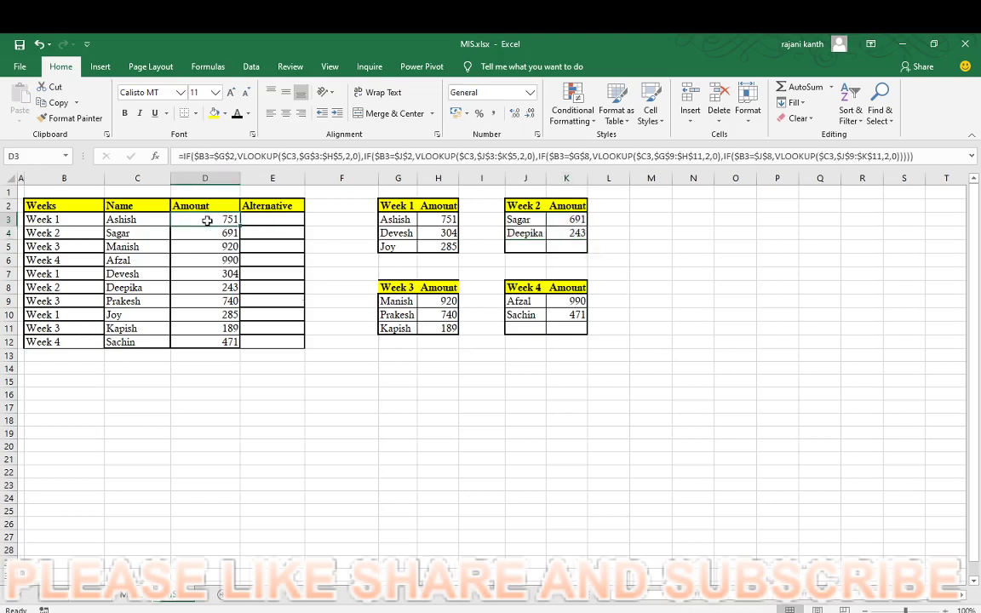
double_click(207, 220)
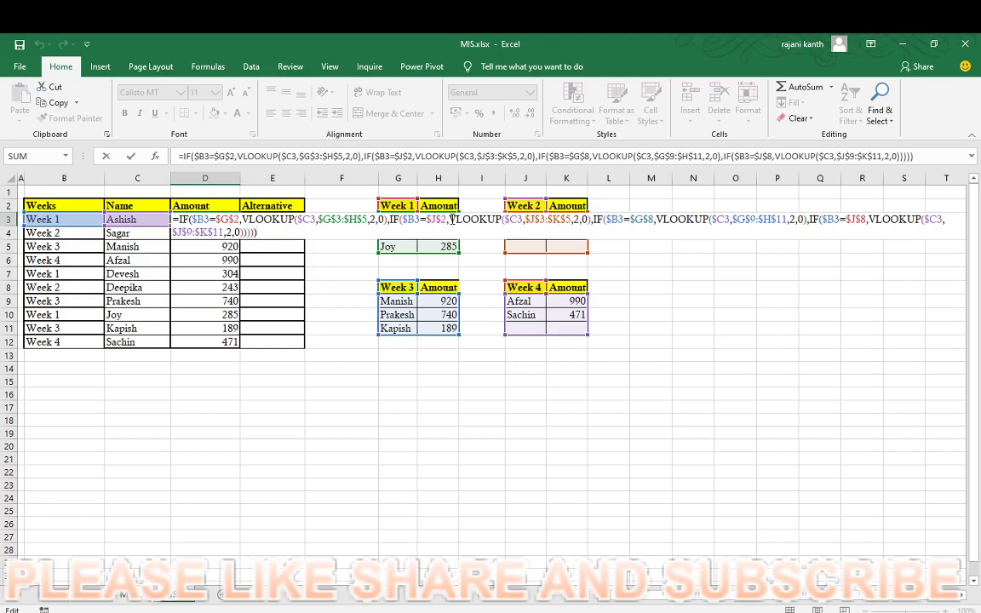
key("ctrl+Return")
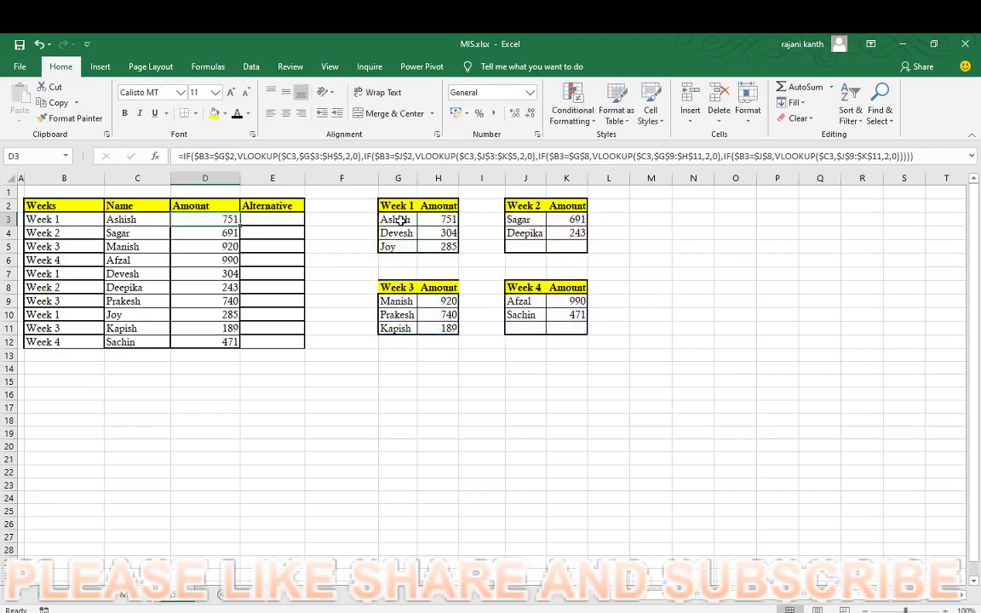
left_click_drag(400, 219, 447, 248)
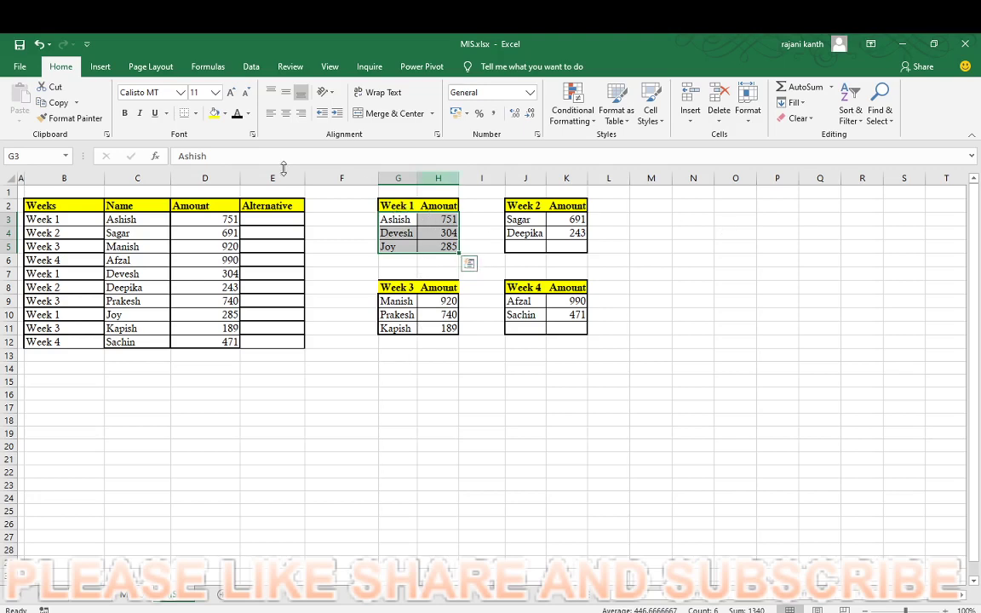
- Name the Week 1 table WEEK_1 and confirm it appears in the defined names list
left_click(24, 155)
type("WEE")
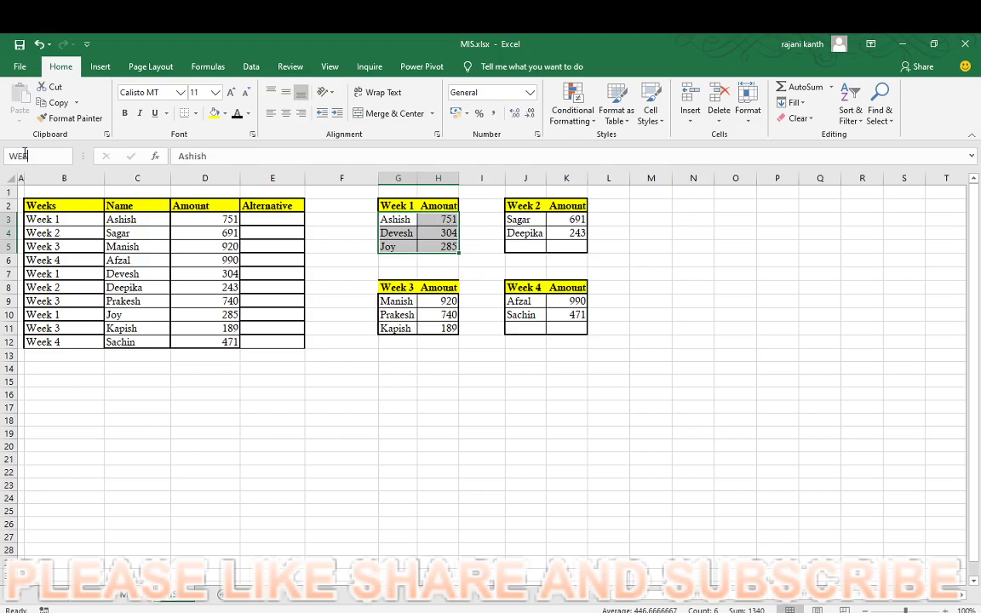
type("K")
type(" 1")
key("Return")
left_click(66, 156)
left_click(294, 405)
left_click(337, 419)
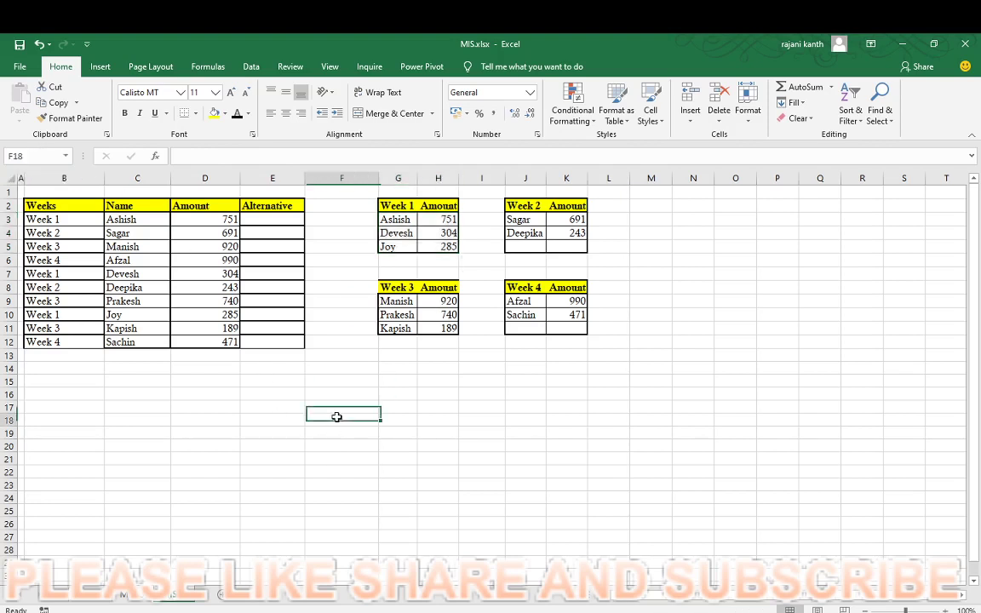
left_click(66, 157)
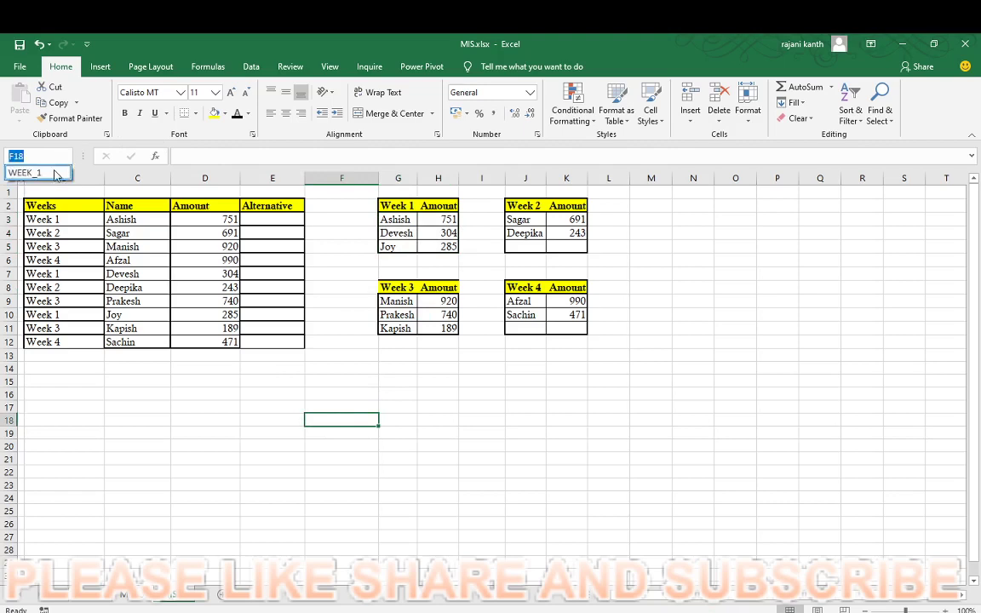
left_click(56, 173)
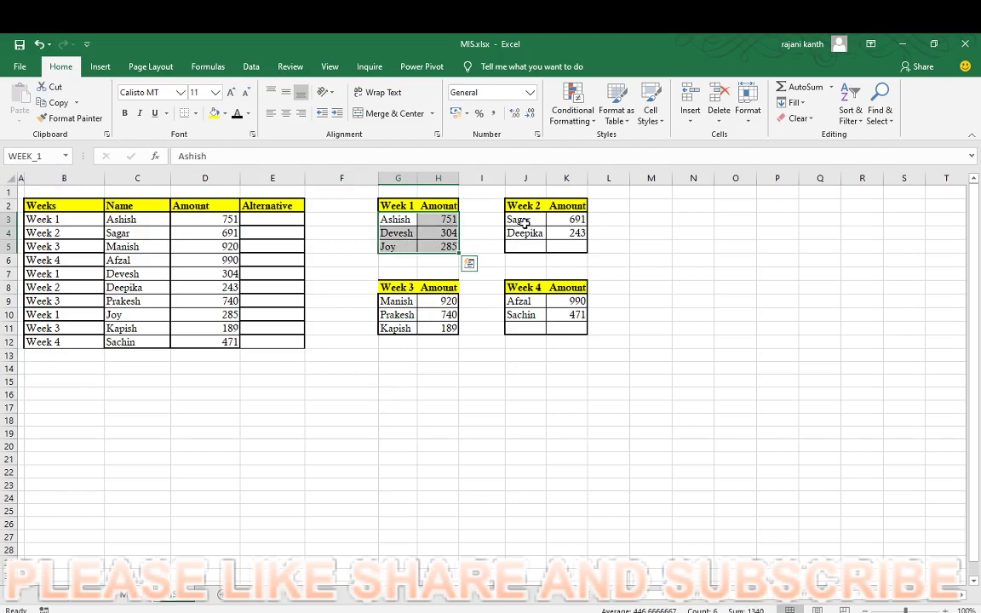
- Name J3:K5 as WEEK_2, G9:H11 as WEEK_3 and J9:K11 as WEEK_4
mouse_move(519, 220)
left_mouse_down()
mouse_move(572, 221)
mouse_move(574, 247)
left_mouse_up()
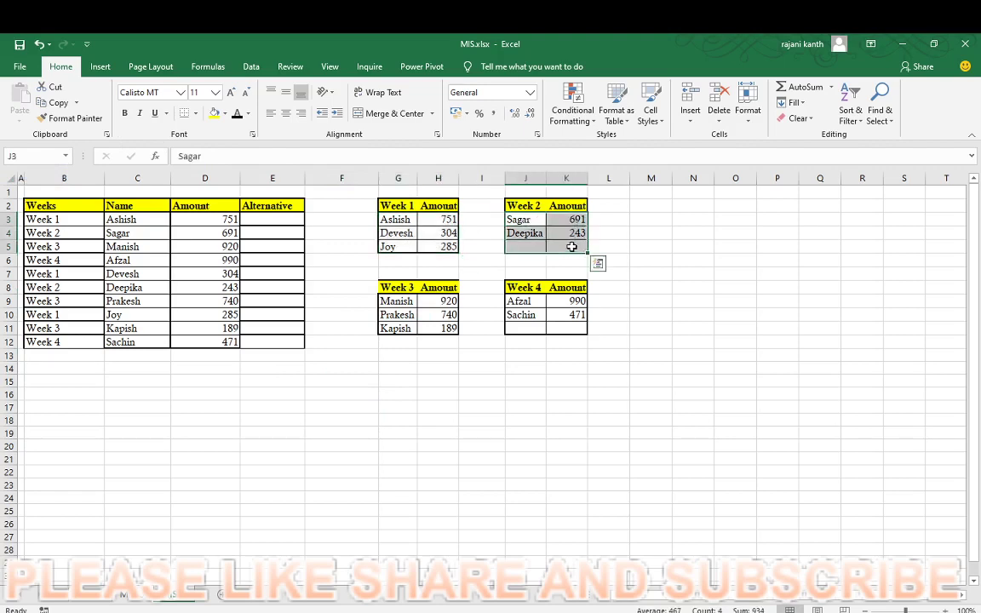
left_click(26, 157)
type("WE")
type("EK")
type("_")
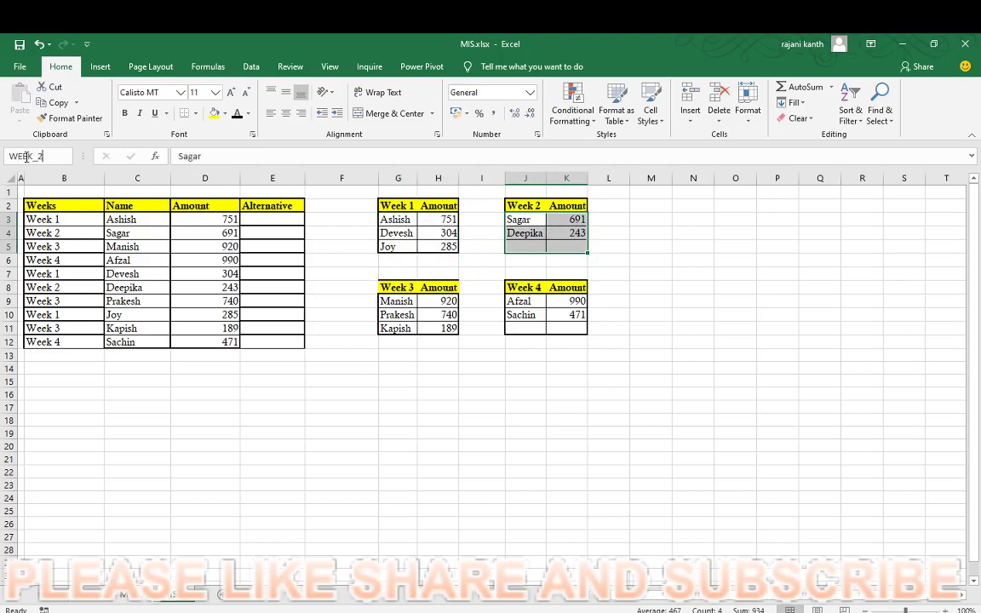
type("2")
key("Return")
left_click_drag(385, 301, 433, 327)
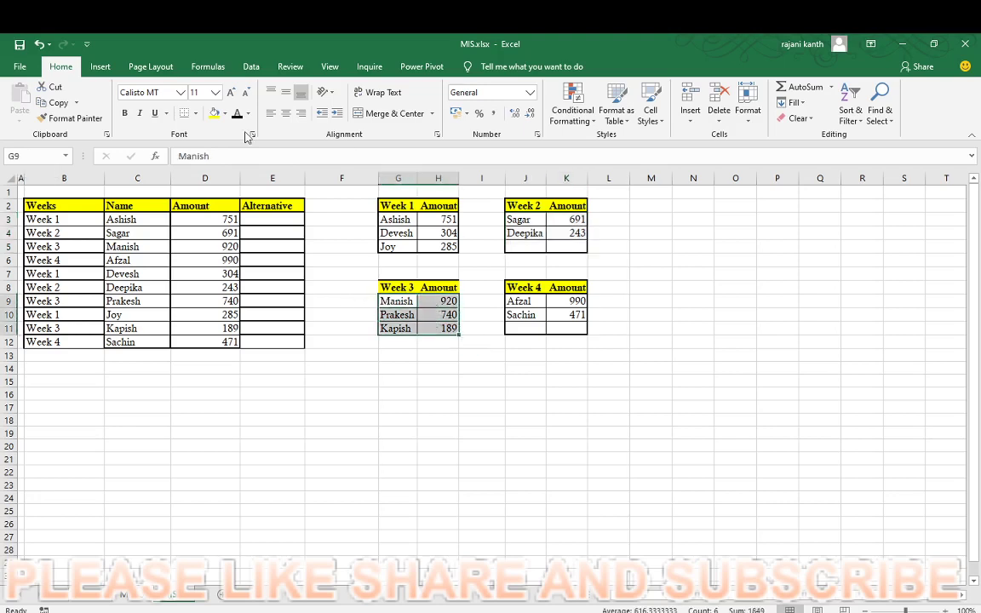
left_click(45, 156)
type("WEE")
type("K_")
type("3")
key("Return")
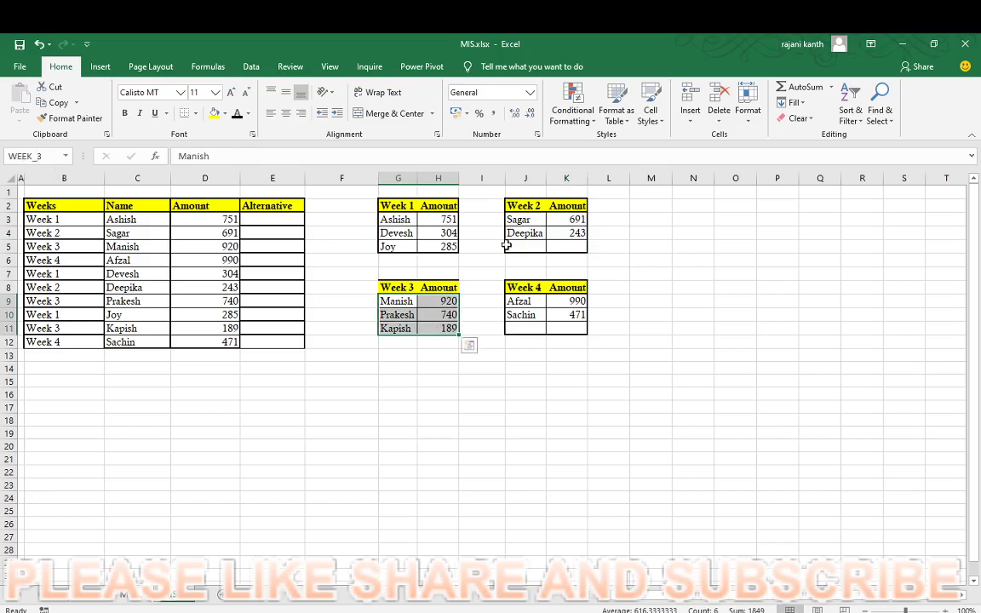
mouse_move(517, 301)
left_mouse_down()
mouse_move(566, 304)
mouse_move(567, 329)
left_mouse_up()
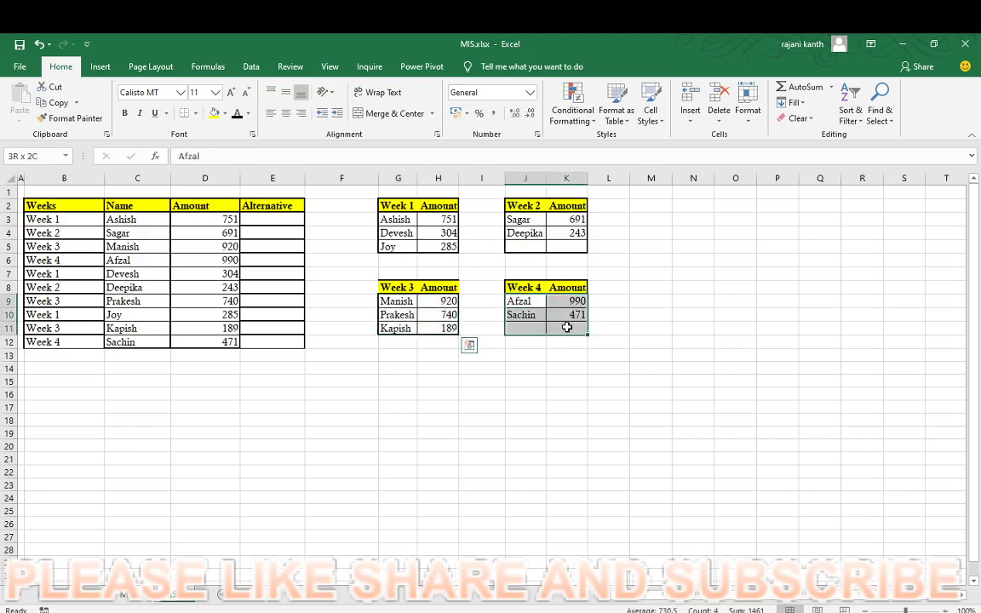
left_click(31, 154)
type("WEE")
type("K_")
type("4")
key("Return")
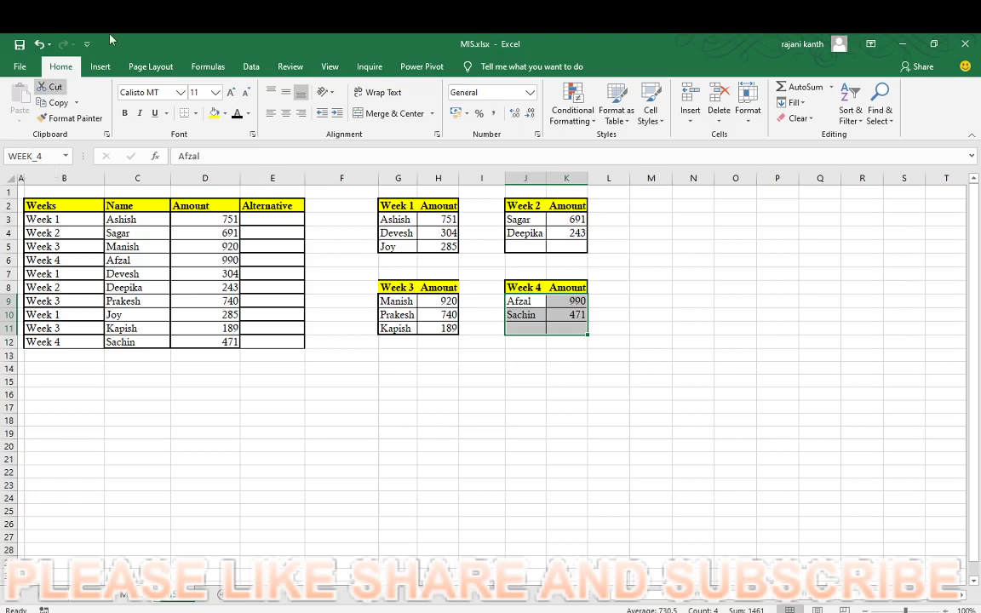
left_click(202, 456)
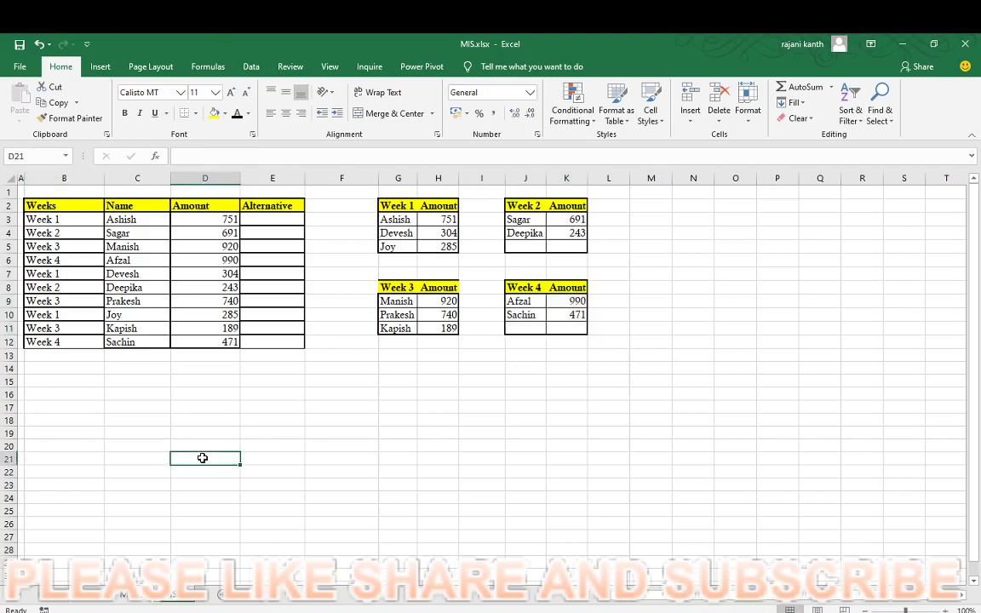
left_click(65, 156)
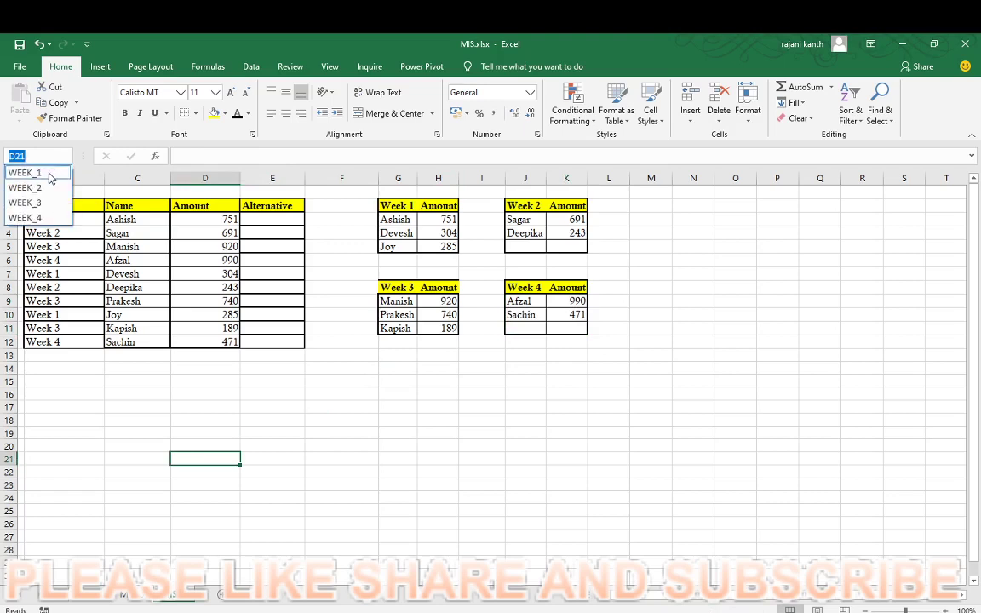
left_click(50, 174)
left_click(65, 155)
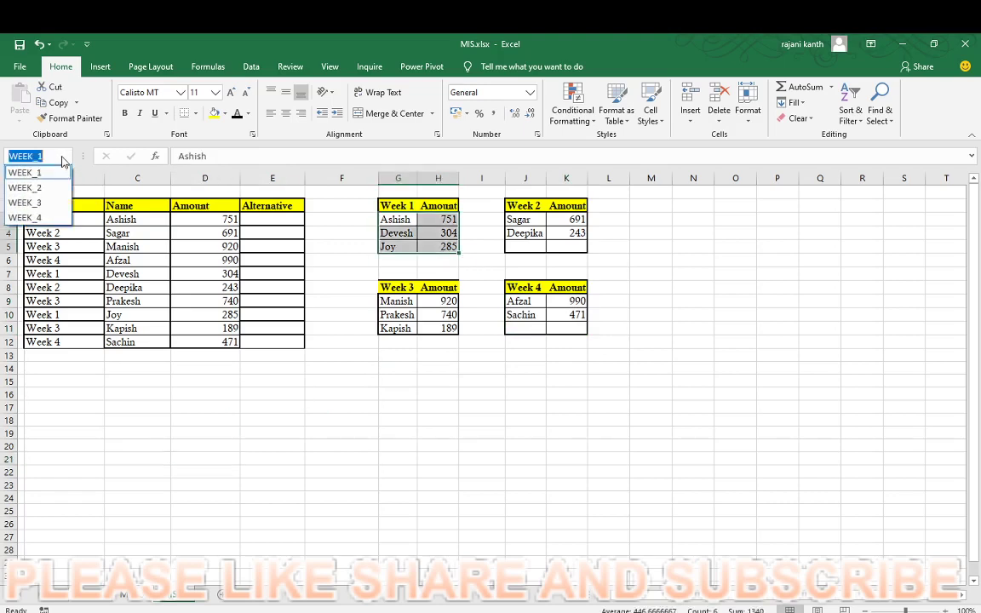
left_click(34, 187)
left_click(66, 156)
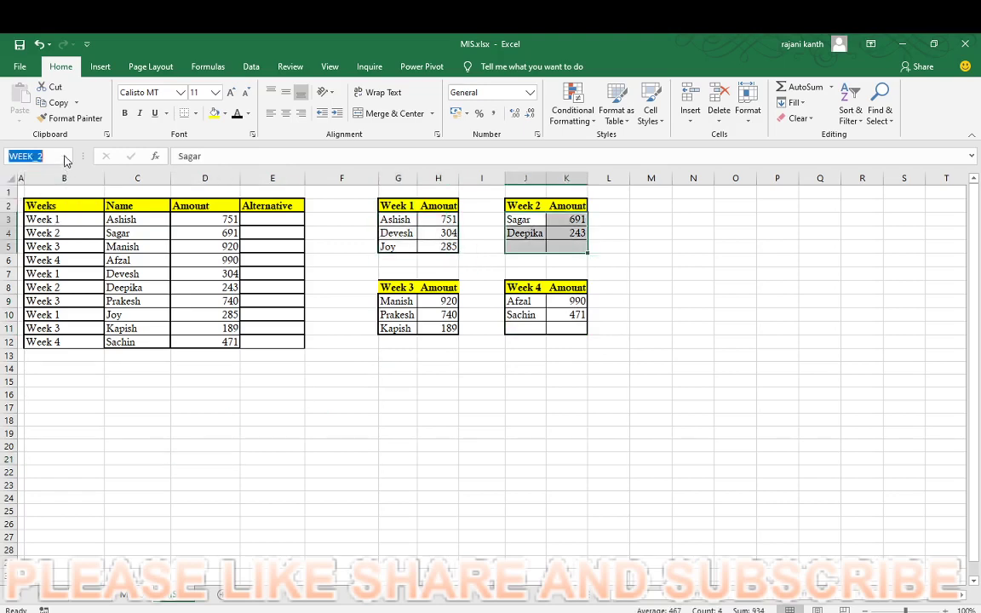
left_click(36, 203)
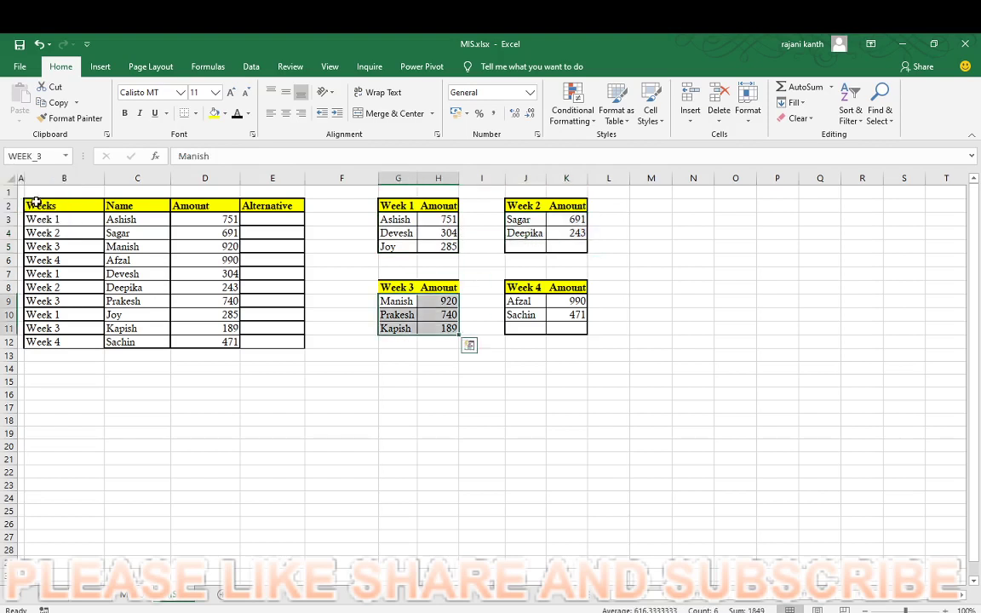
left_click(67, 156)
left_click(43, 217)
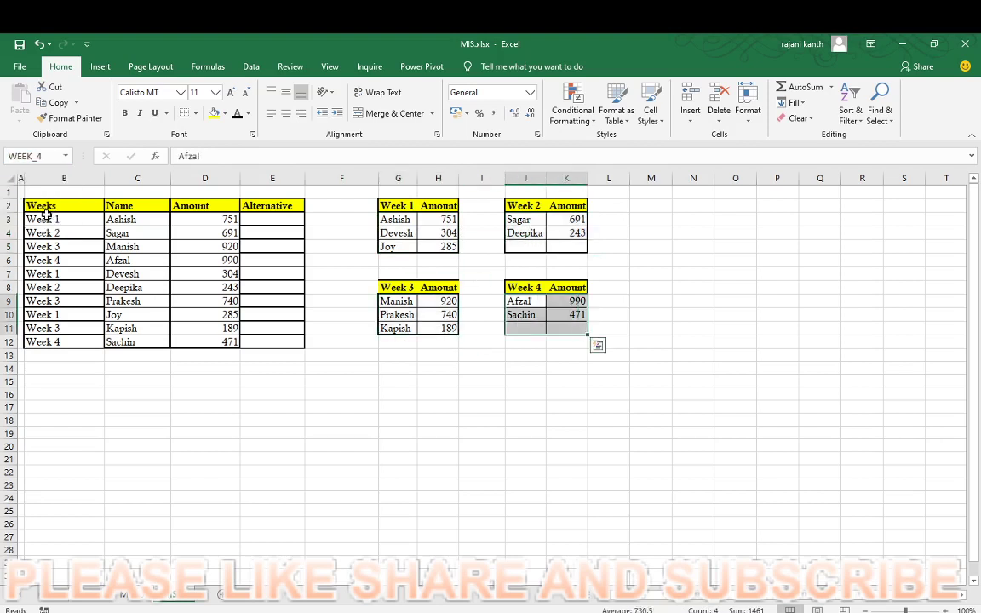
left_click(422, 446)
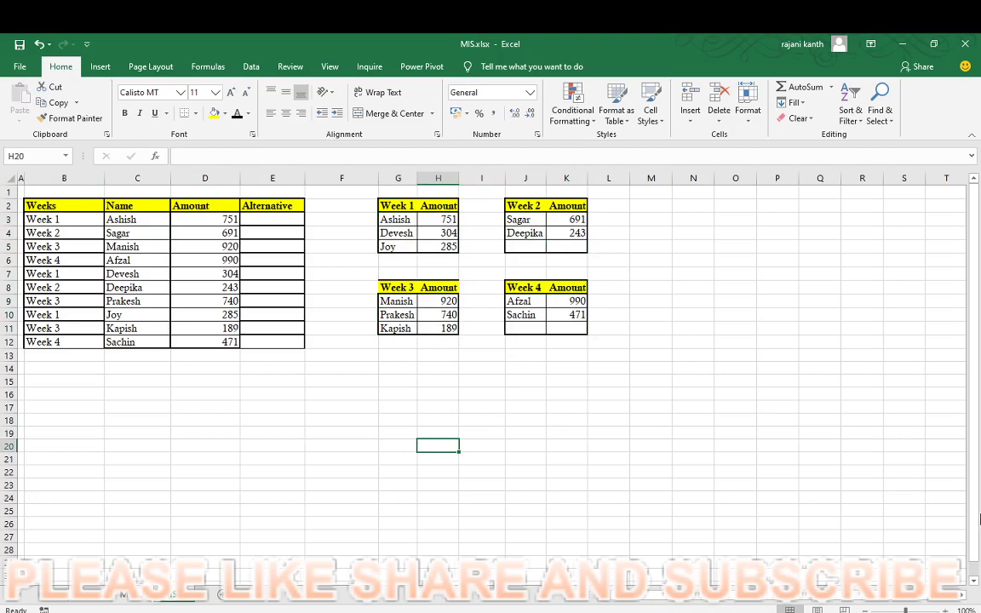
left_click(266, 221)
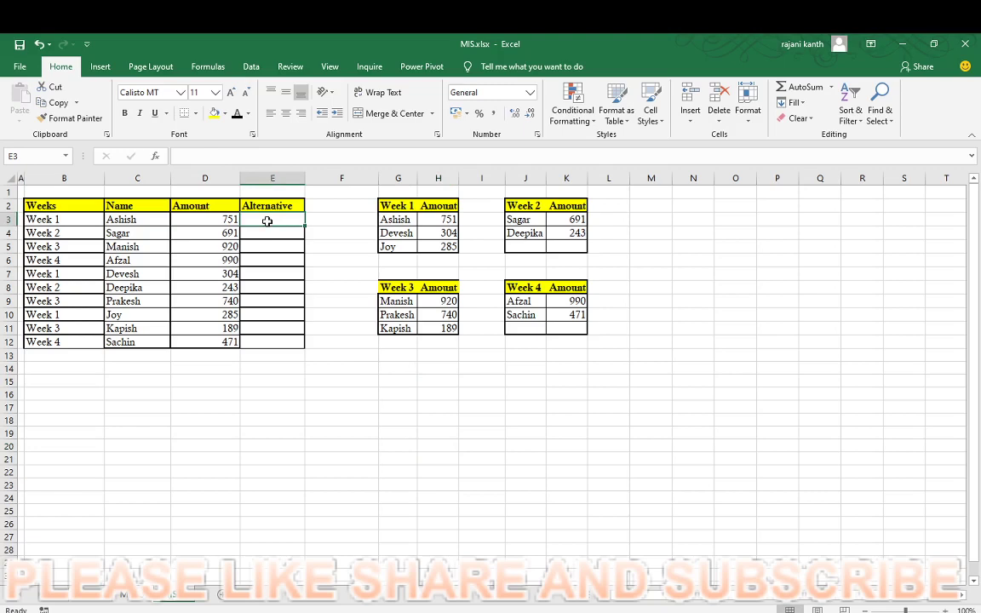
- Test a =B3 reference formula in E3, then clear it
type("=")
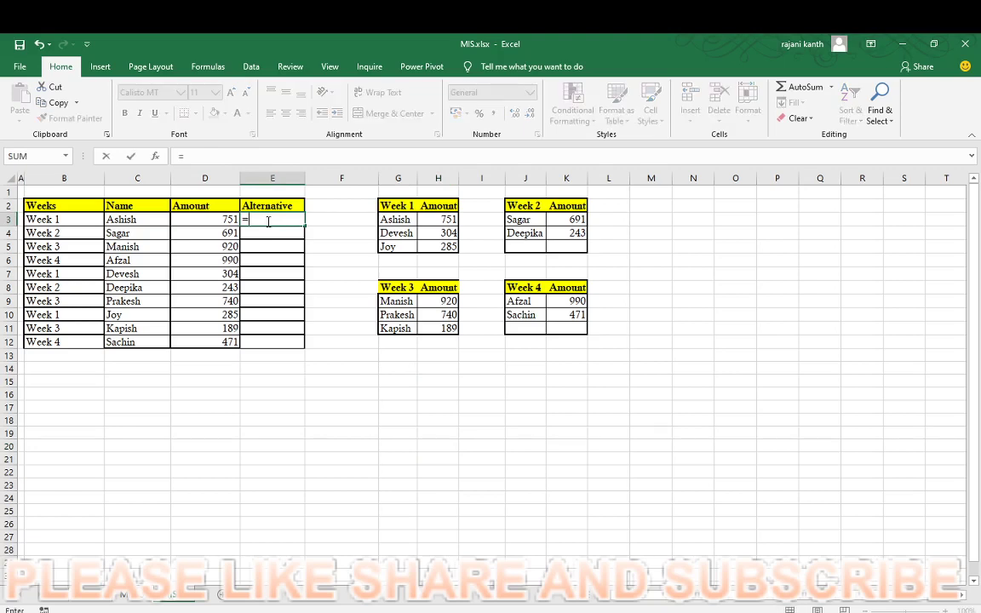
key("BackSpace")
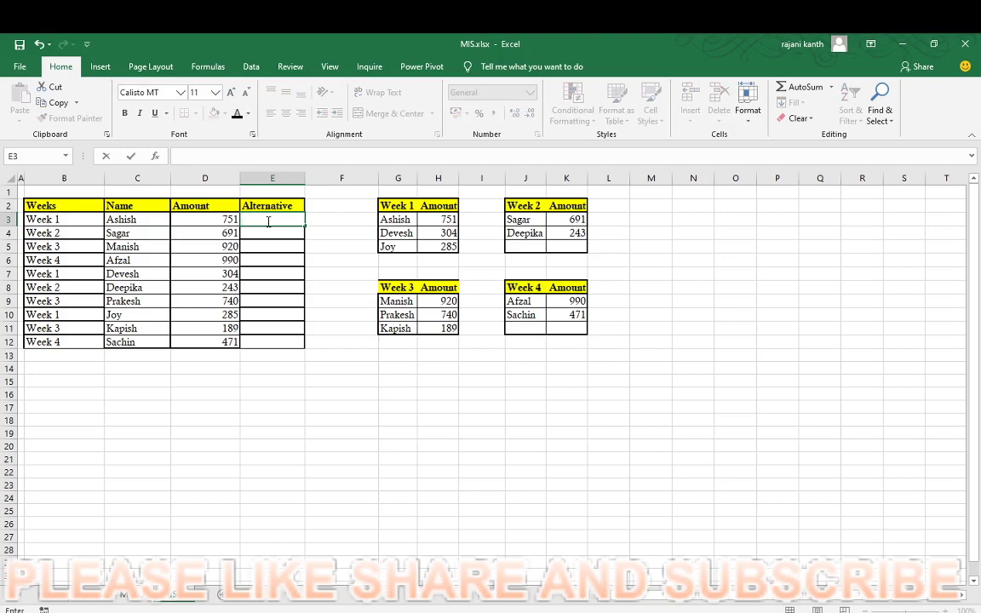
type("=")
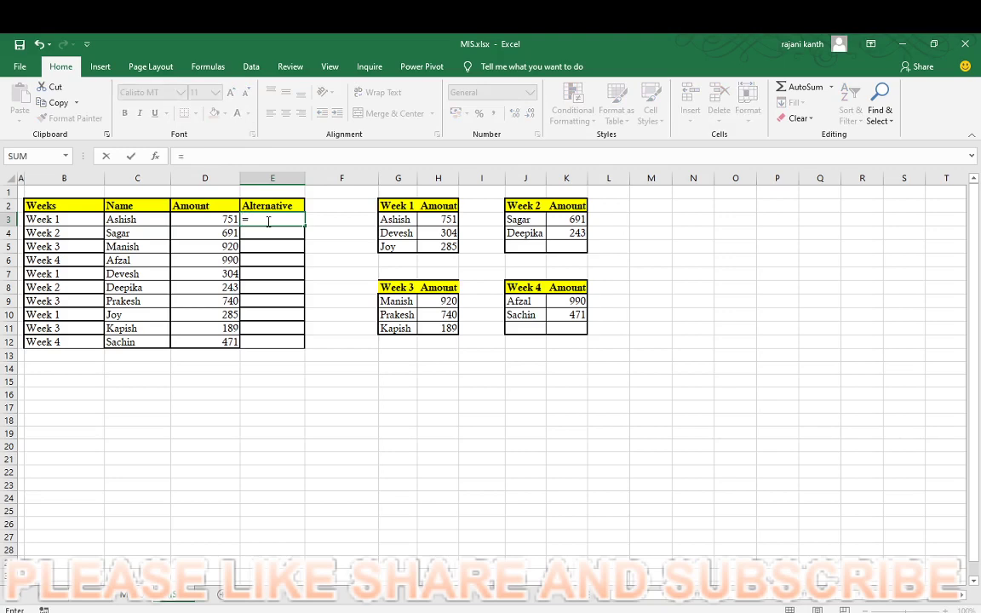
key("Left")
key("Left")
key("Left")
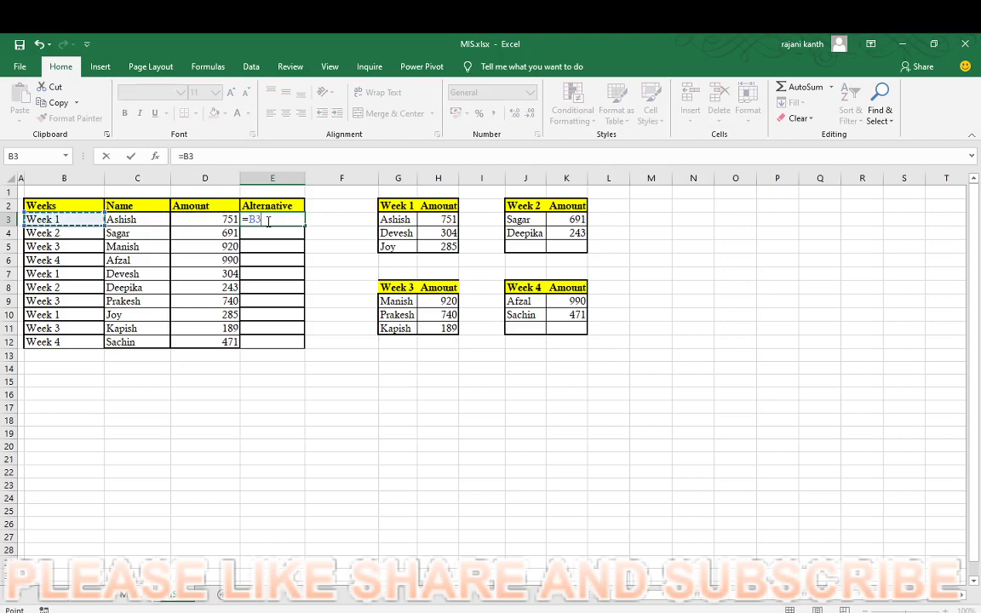
key("Return")
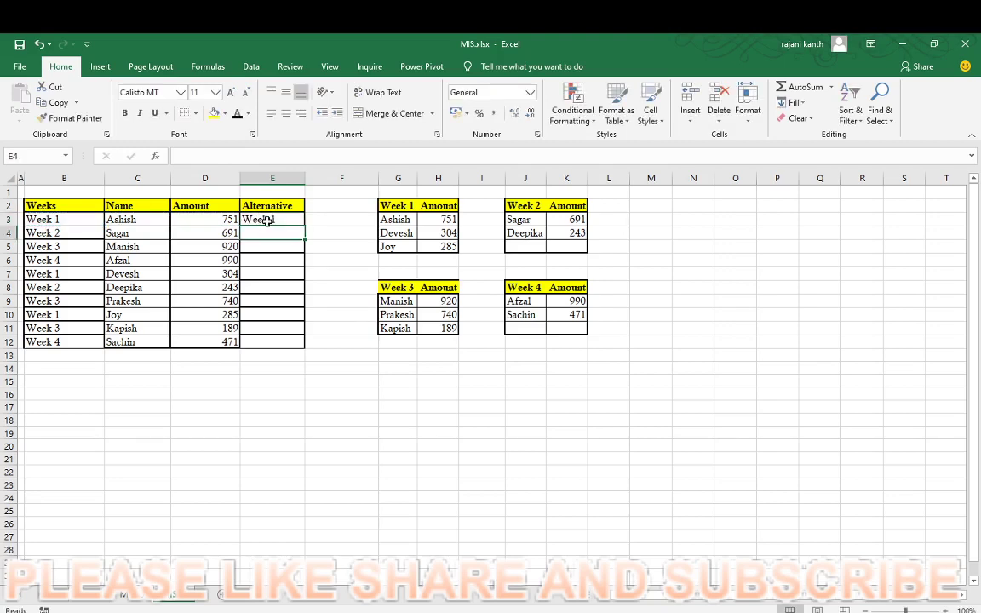
left_click(267, 221)
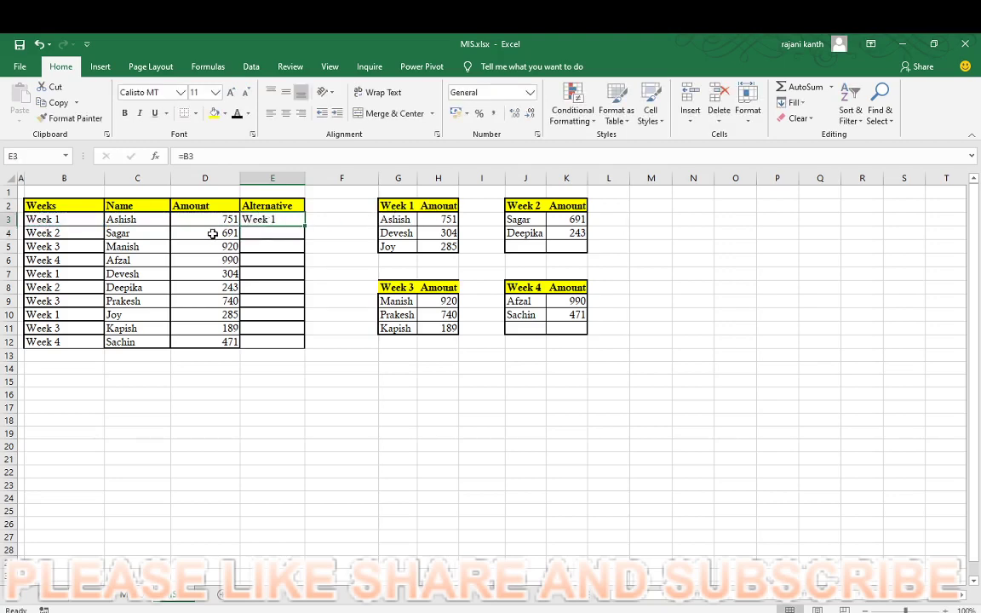
double_click(275, 218)
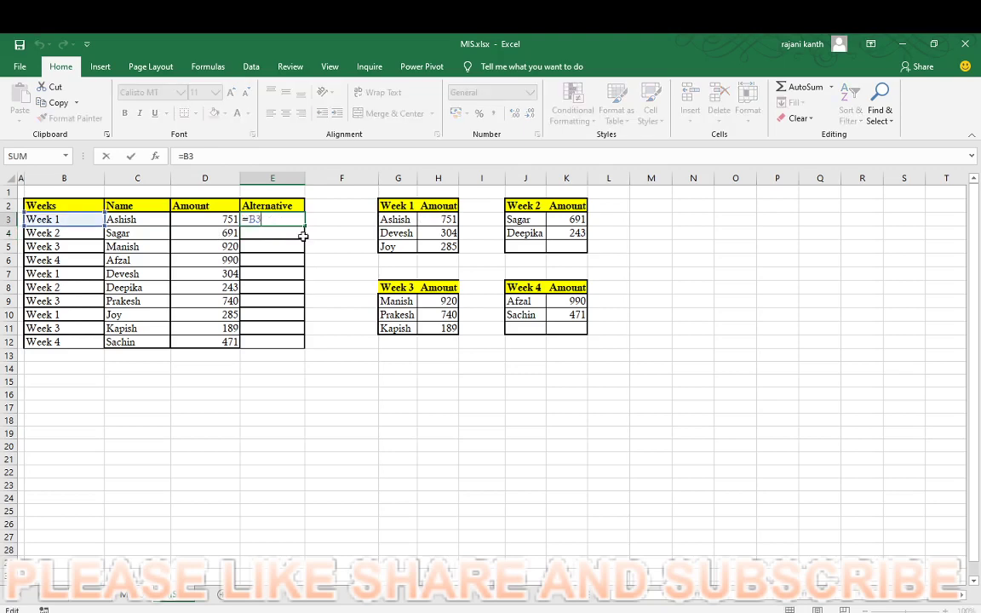
key("Escape")
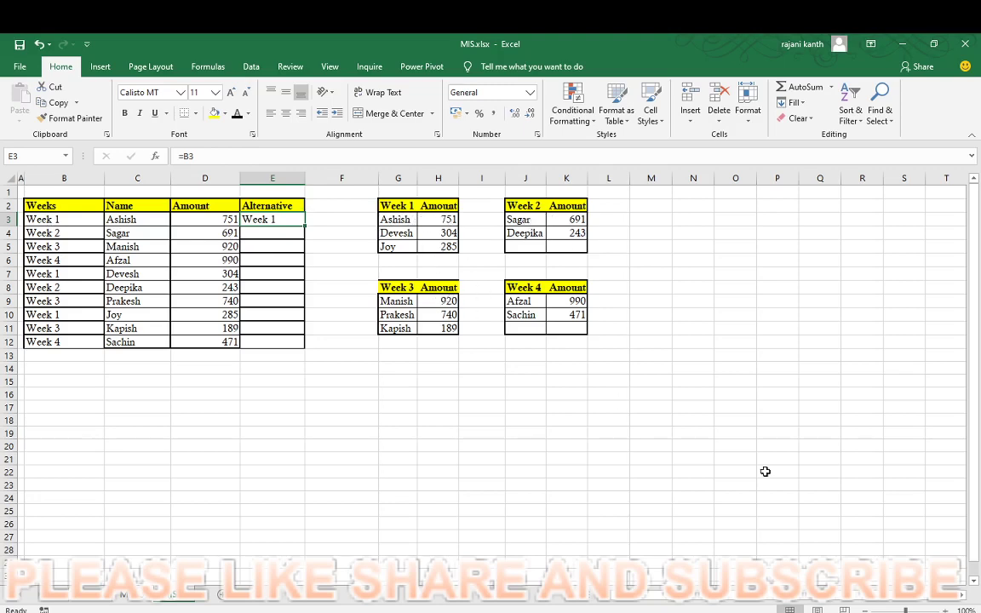
left_click(829, 604)
left_click(829, 581)
key("Delete")
key("Up")
key("Down")
- Enter =SUBSTITUTE(B3," ","_") in E3 and preview its Week_1 result with F9
type("=")
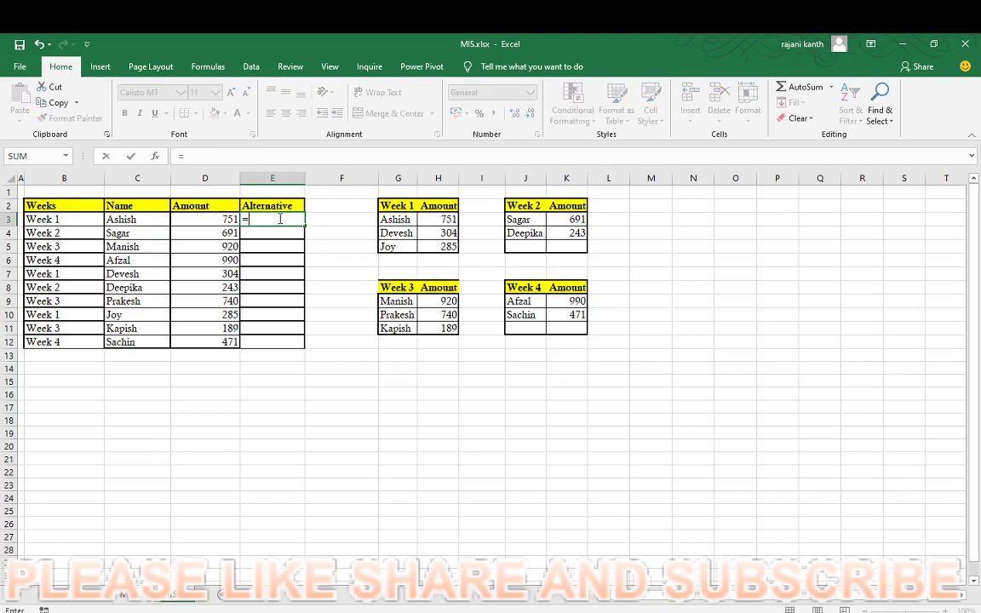
type("SUB")
key("Tab")
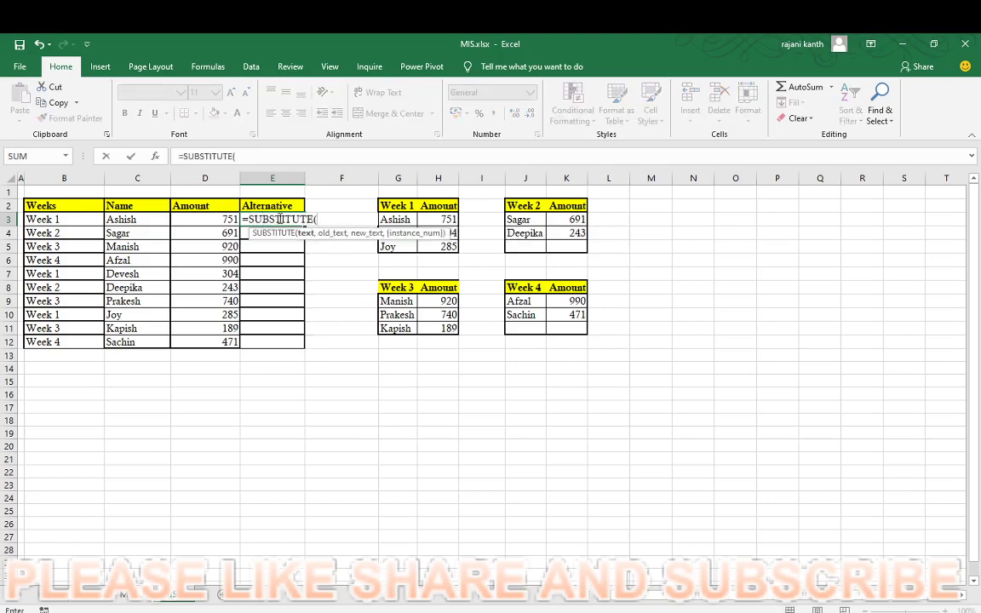
left_click(59, 219)
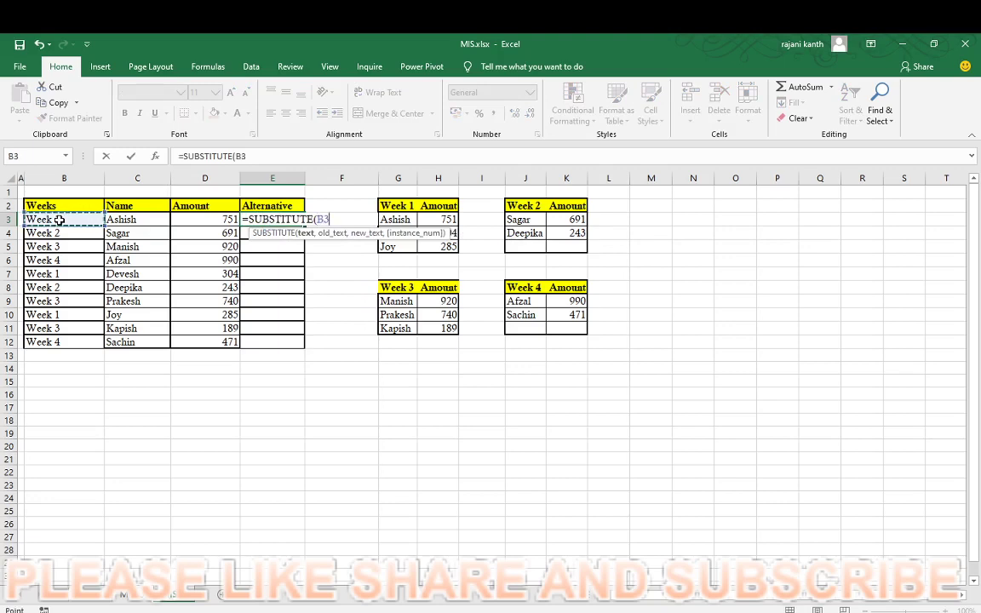
type(",")
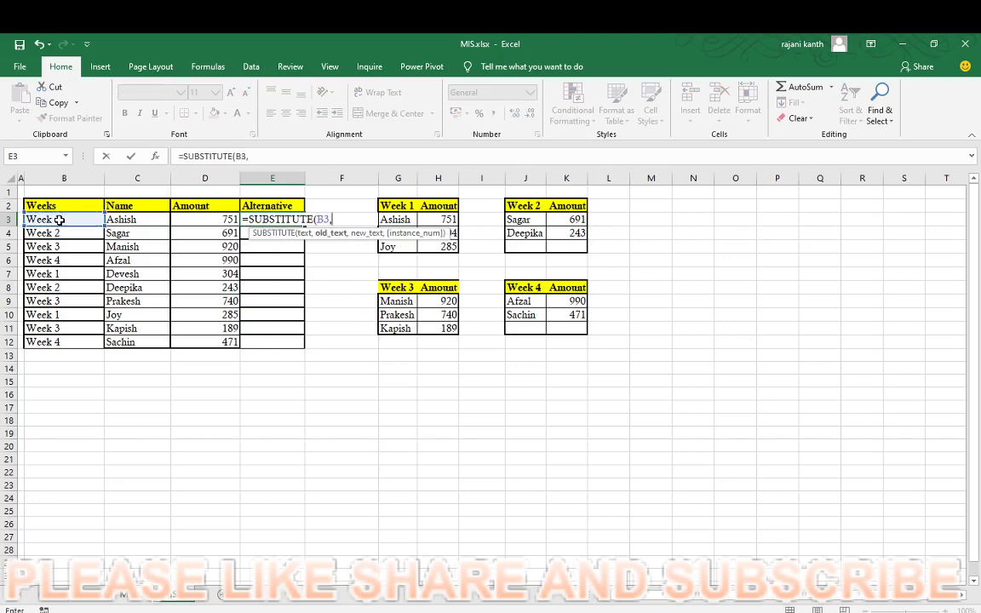
type("\"")
type(" \"")
type(",")
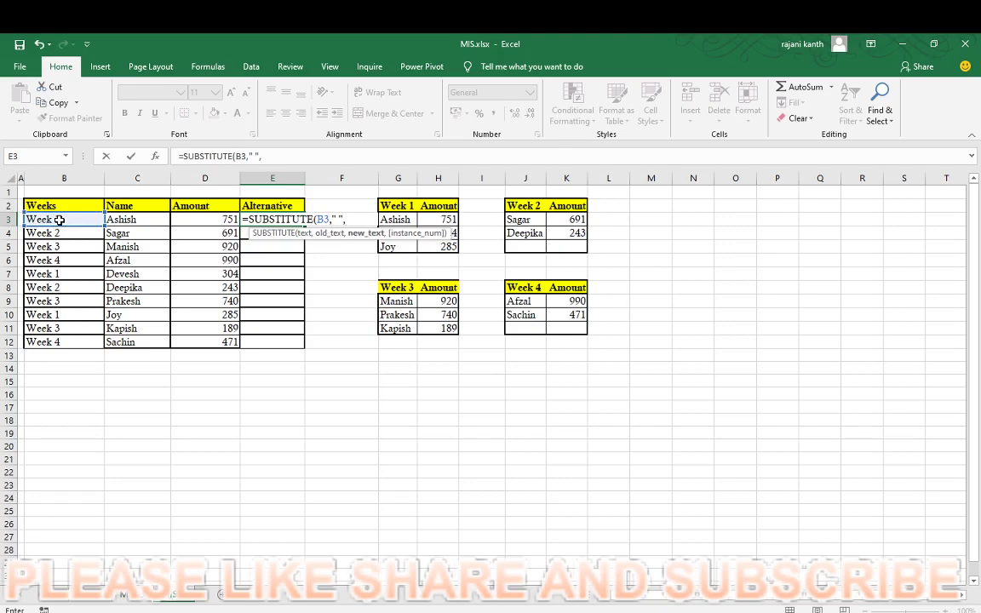
type("\"")
type("-")
type("_")
key("BackSpace")
type("_")
type("\"")
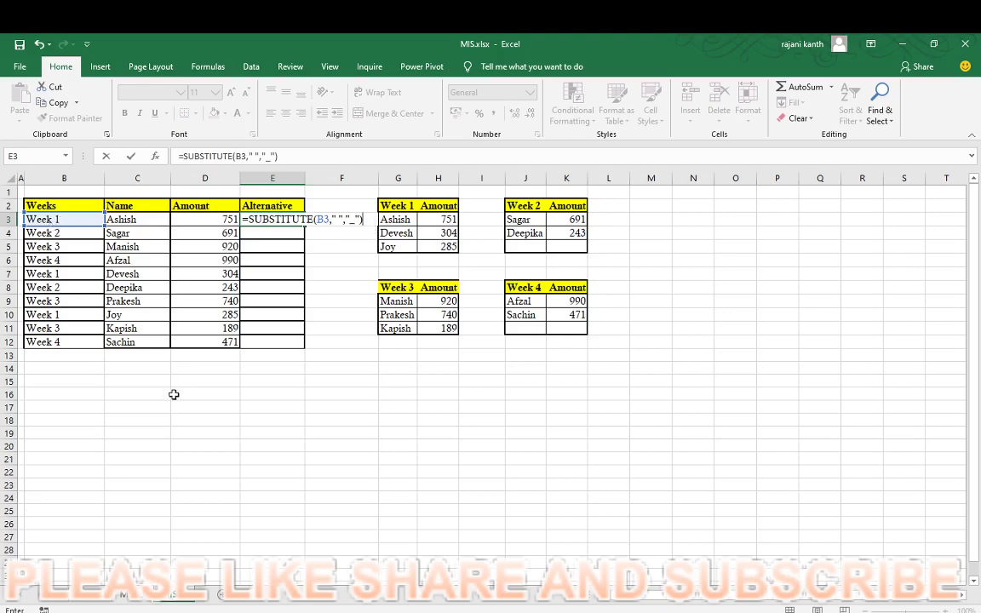
key("F9")
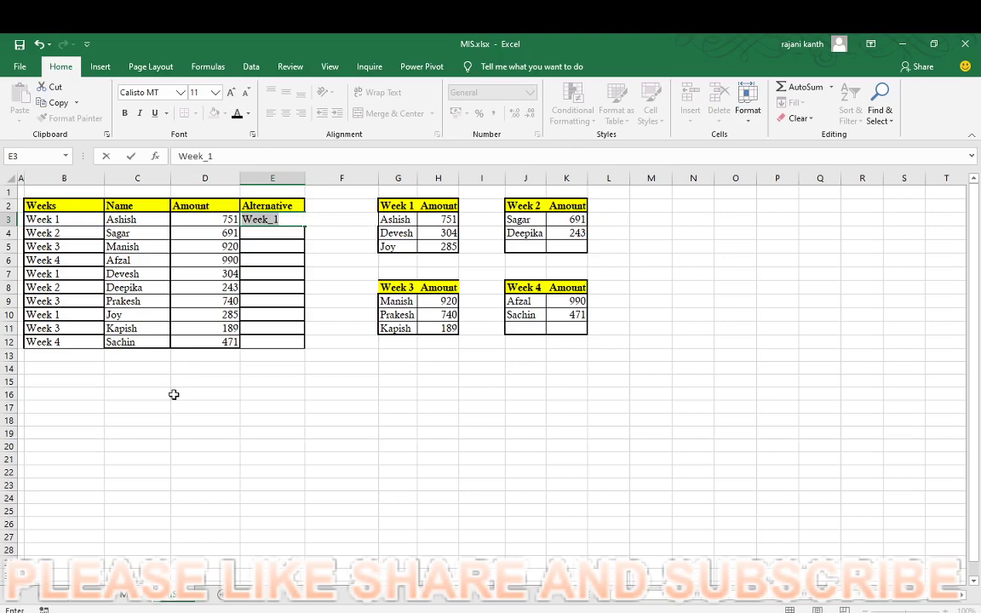
- Undo the F9 preview to restore the SUBSTITUTE formula, placing the edit point after the equals sign
key("ctrl+z")
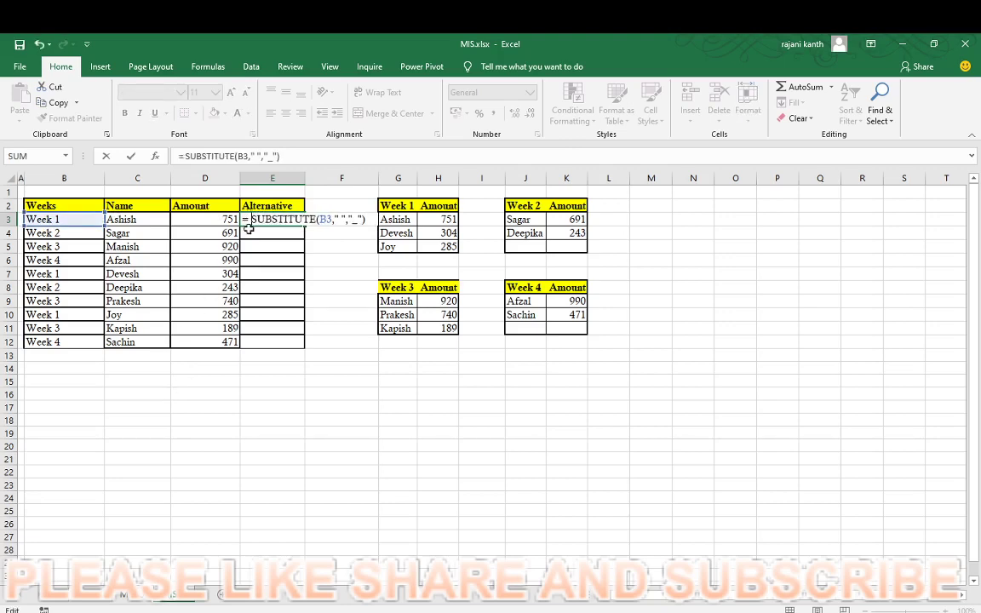
left_click(65, 156)
left_click(67, 158)
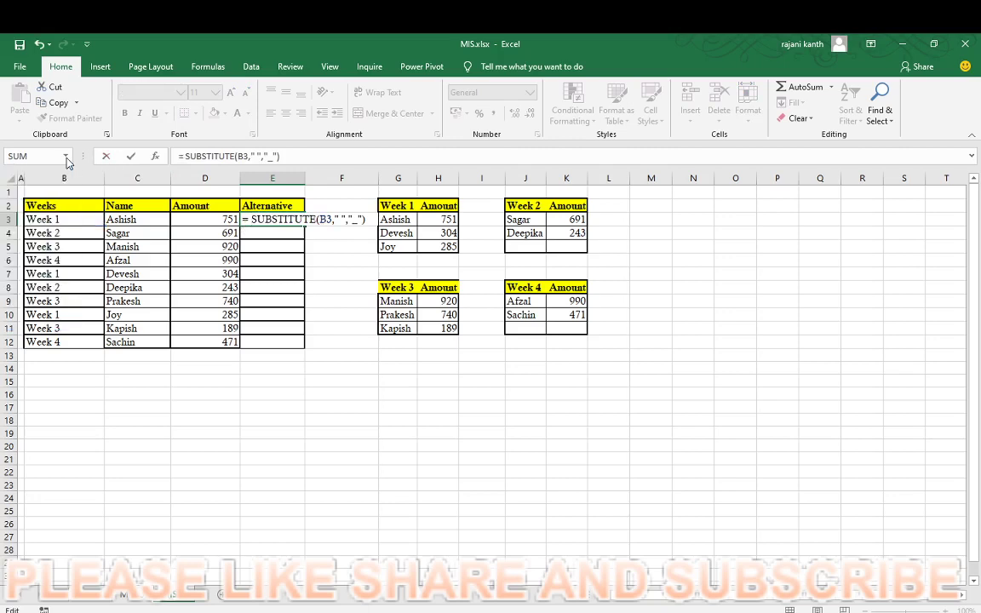
left_click(66, 158)
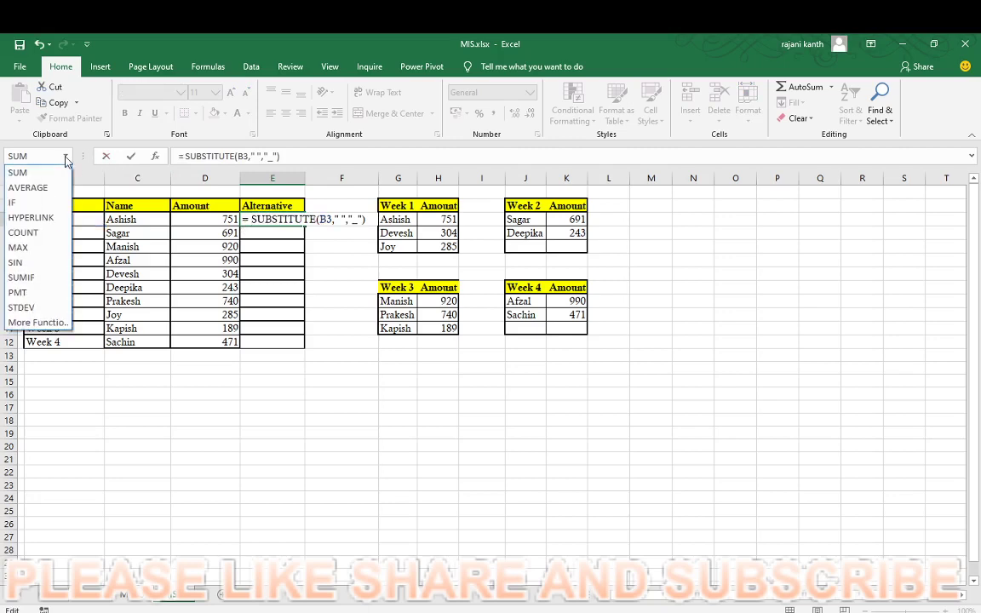
left_click(66, 158)
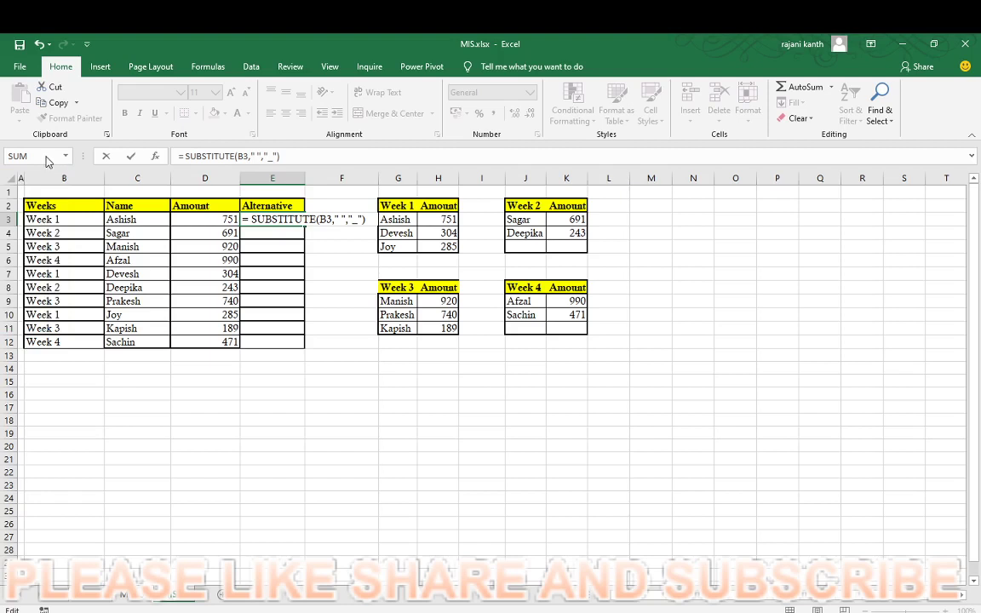
left_click(252, 220)
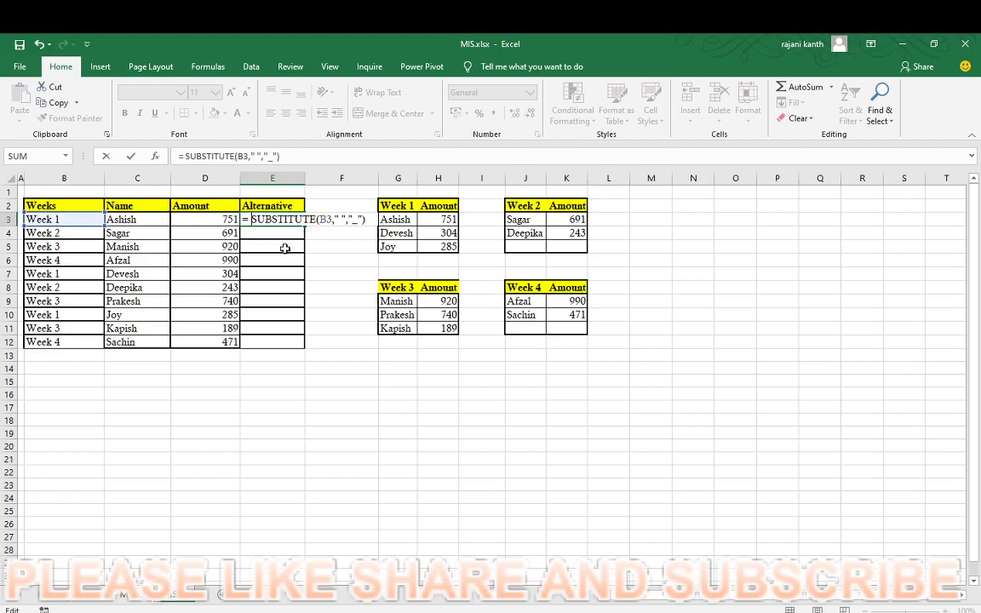
key("BackSpace")
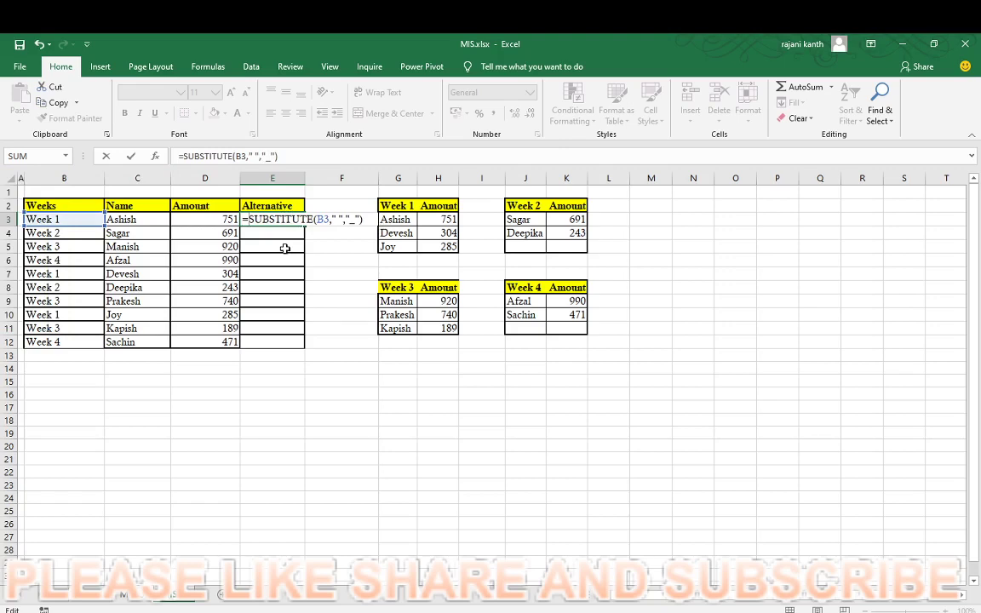
- Wrap the formula as =INDIRECT(SUBSTITUTE(B3," ","_")), preview its range with F9, then undo the preview
type("IN")
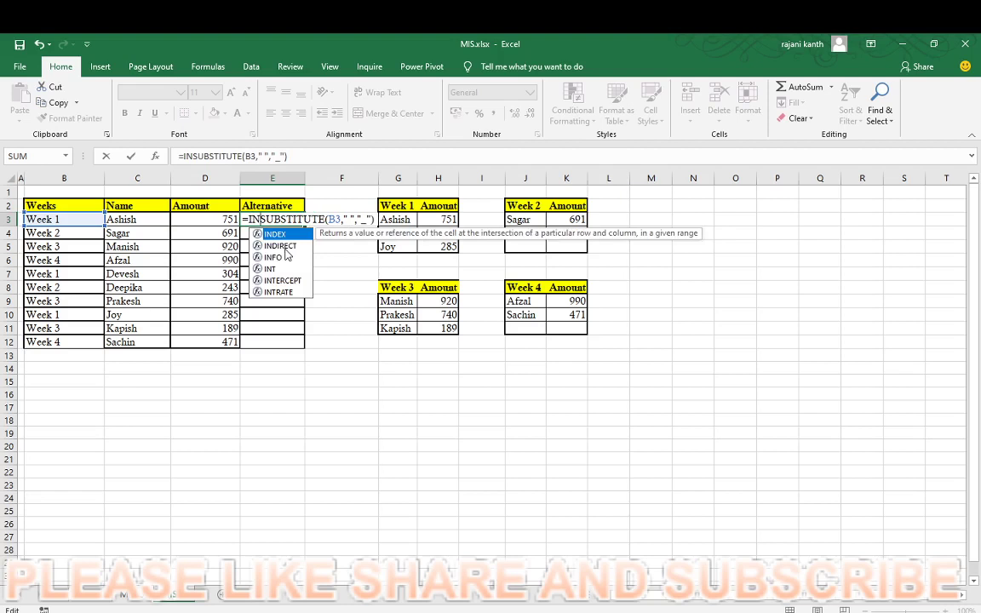
double_click(285, 247)
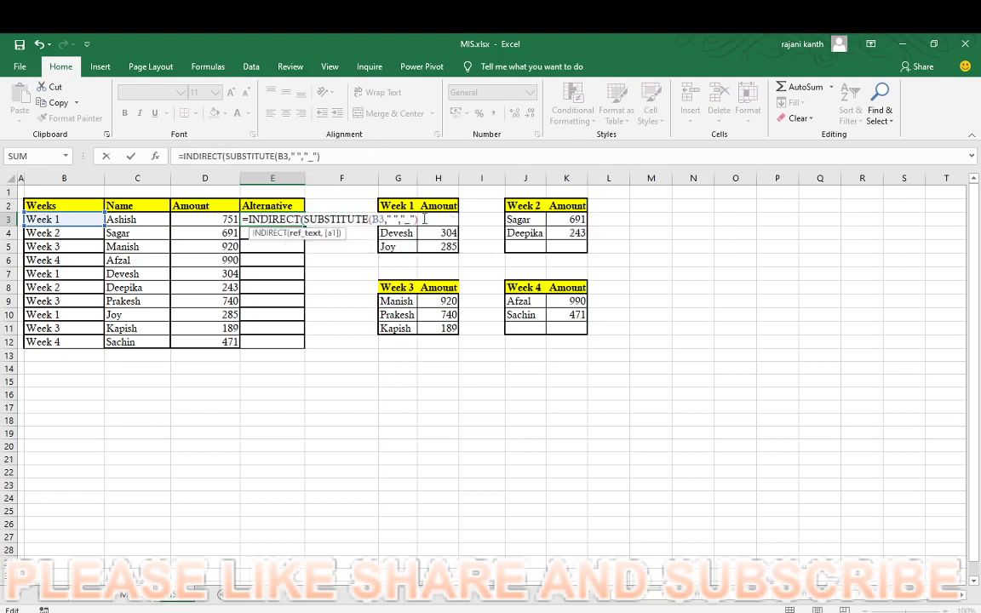
type(")")
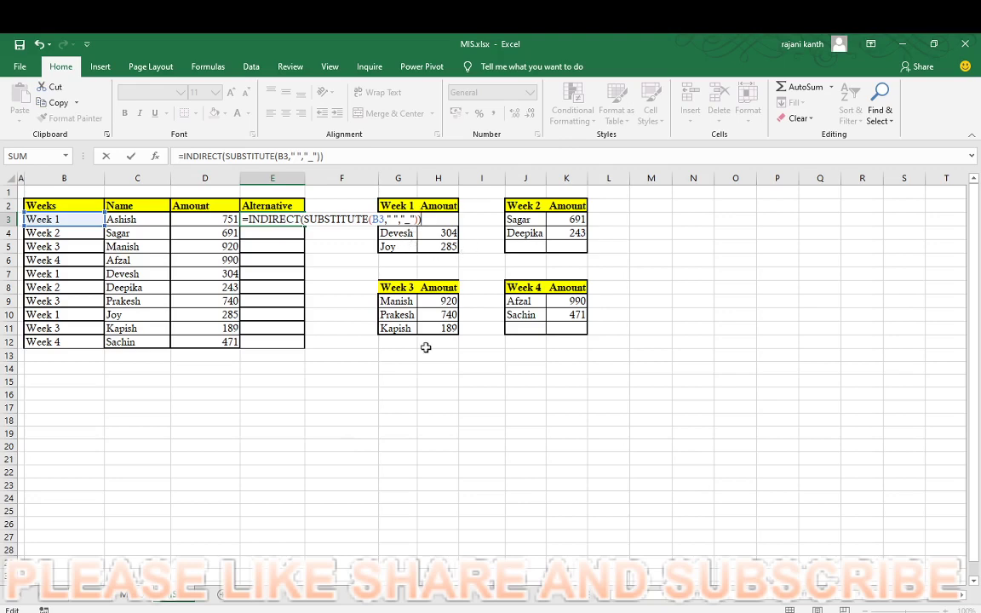
key("F9")
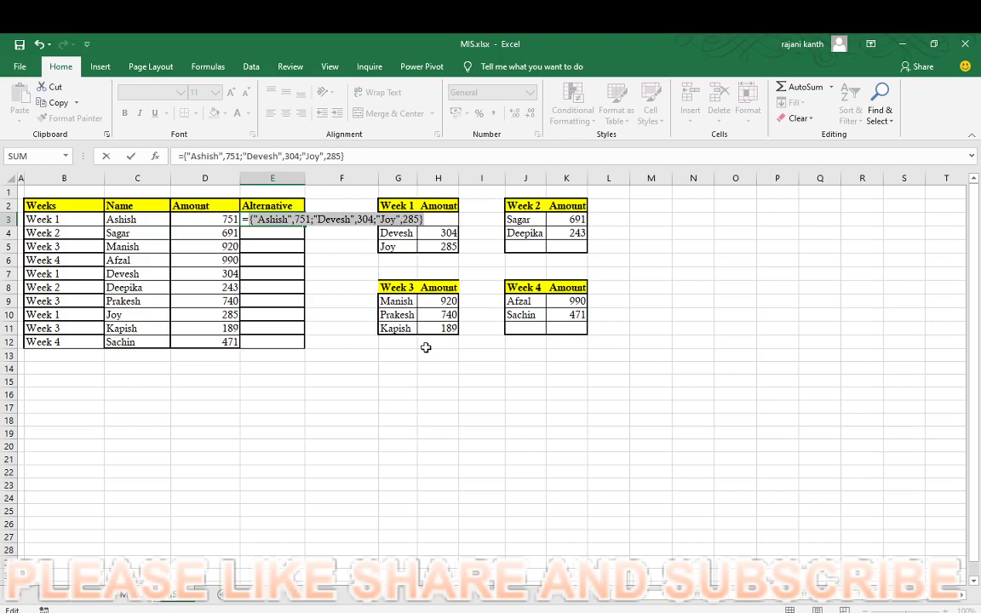
key("ctrl+z")
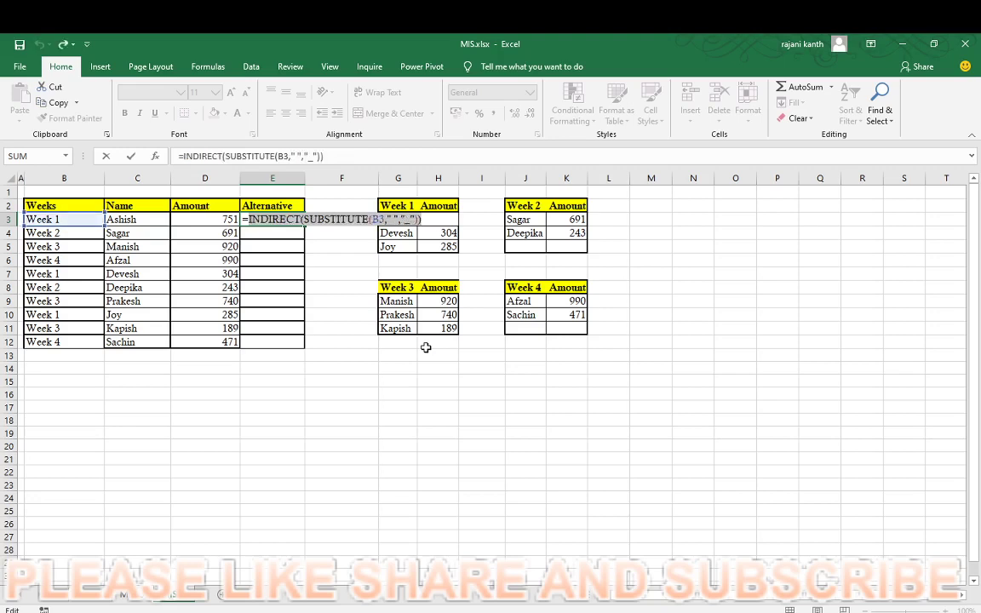
left_click(249, 220)
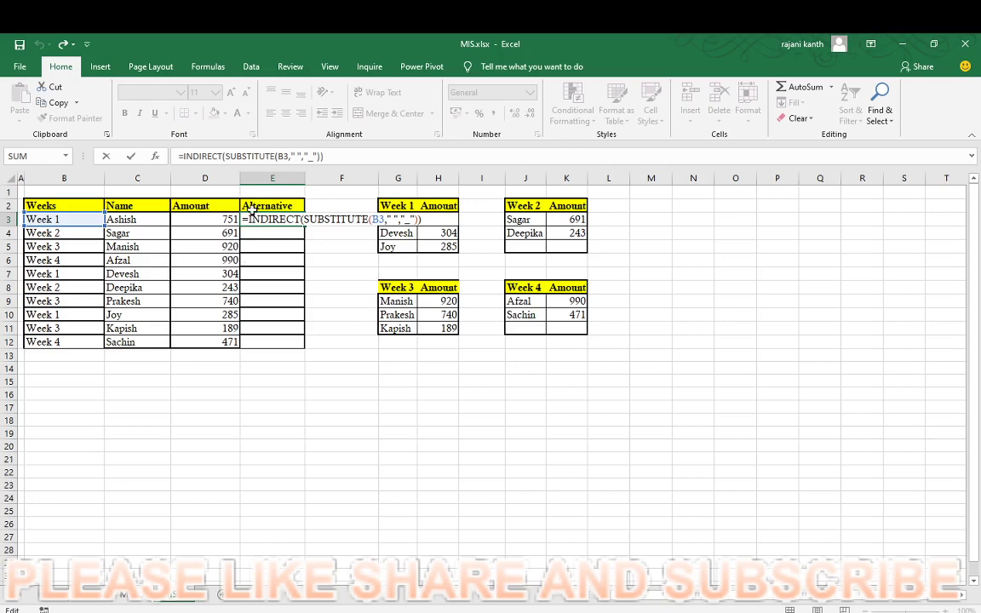
- Complete E3 as =VLOOKUP(C3,INDIRECT(SUBSTITUTE(B3," ","_")),2,0), returning 751 for Ashish
type("V")
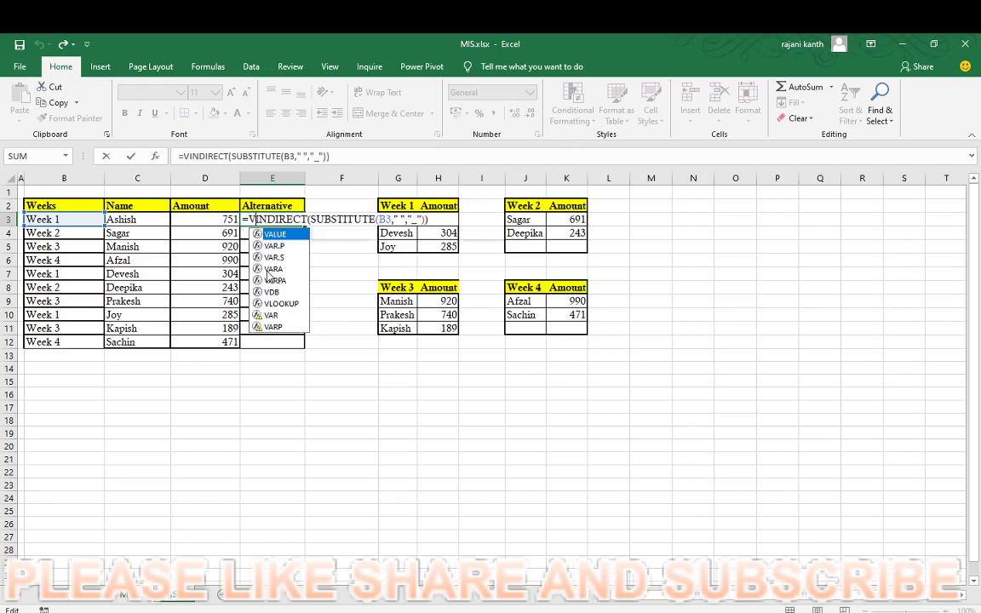
type("LOO")
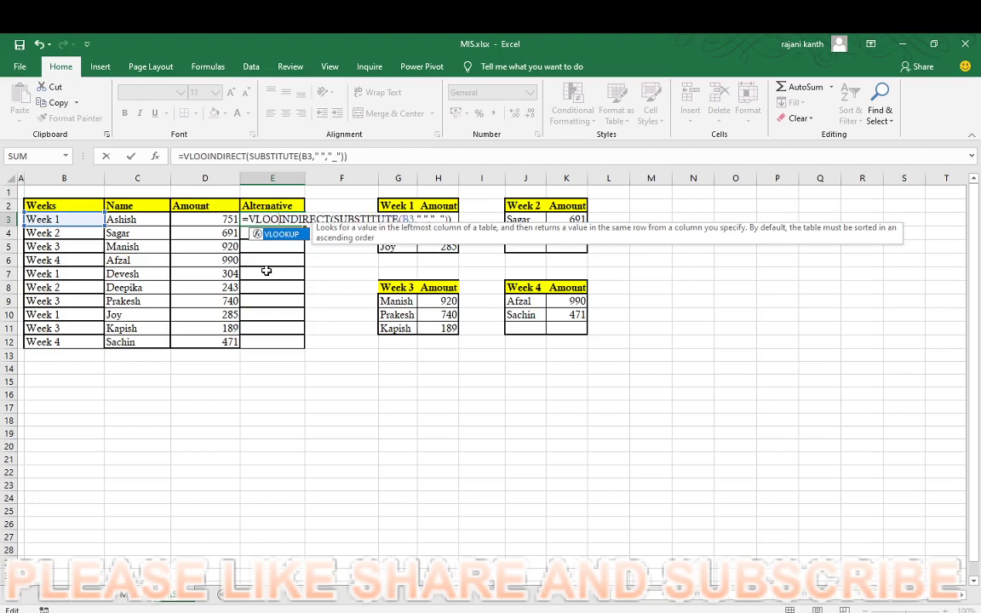
key("Tab")
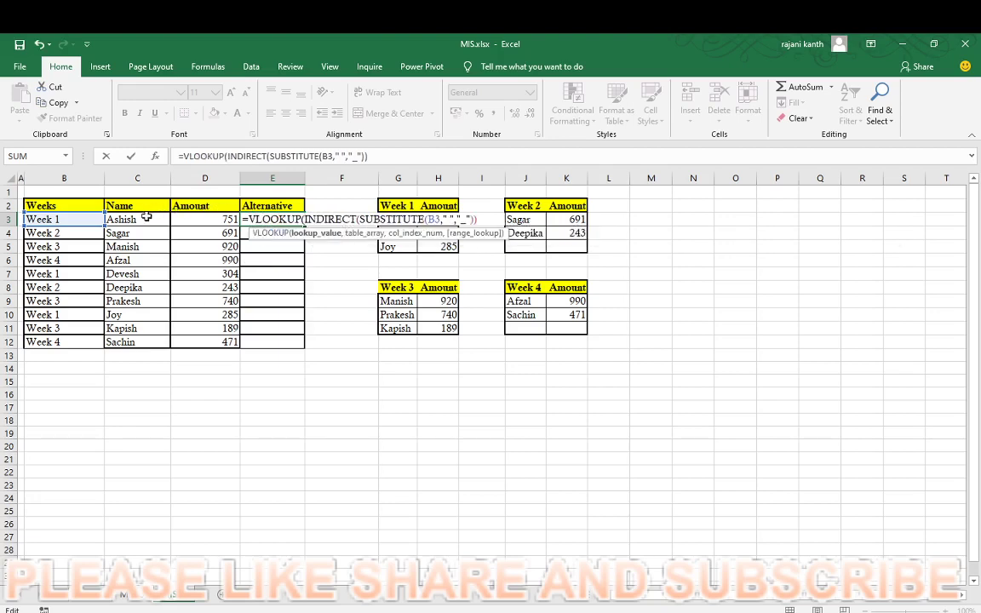
left_click(144, 219)
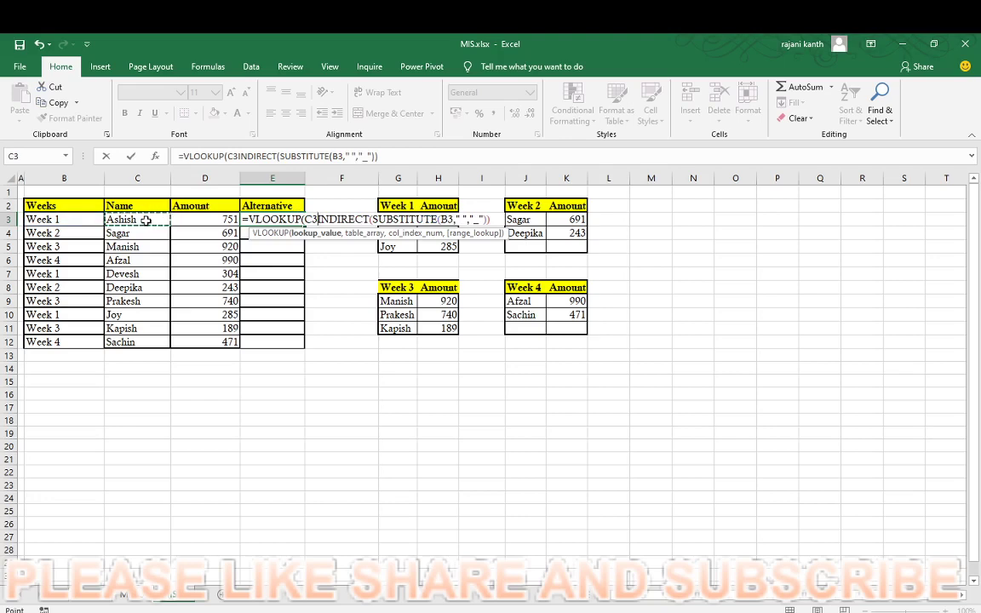
type(",")
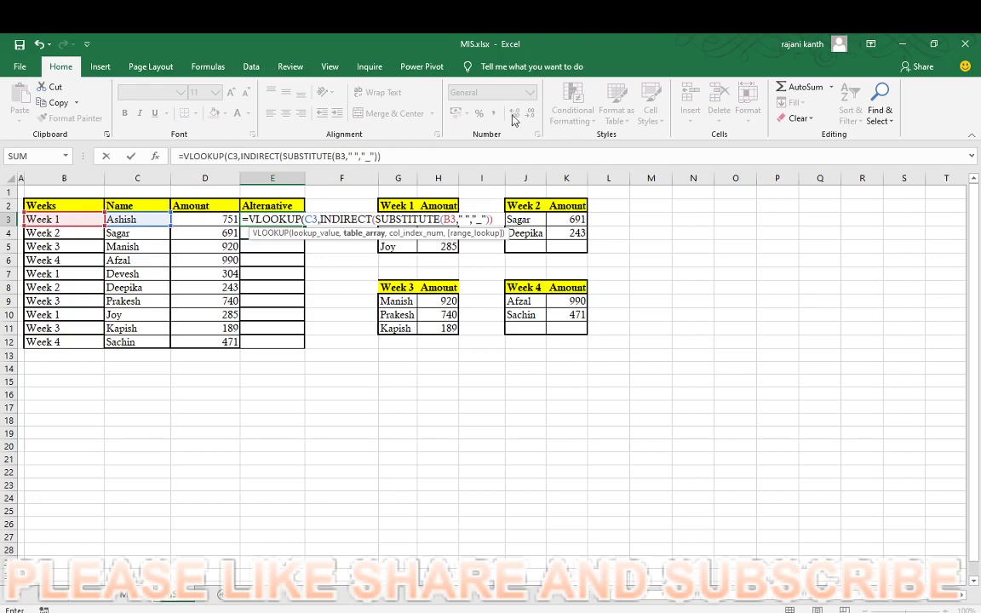
left_click(498, 219)
type(",2")
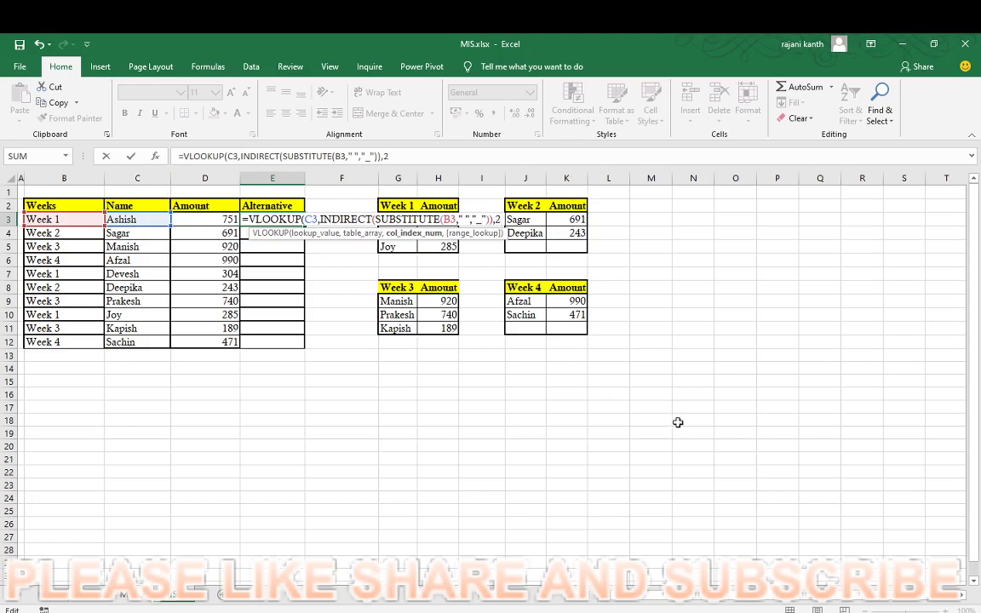
type(",0")
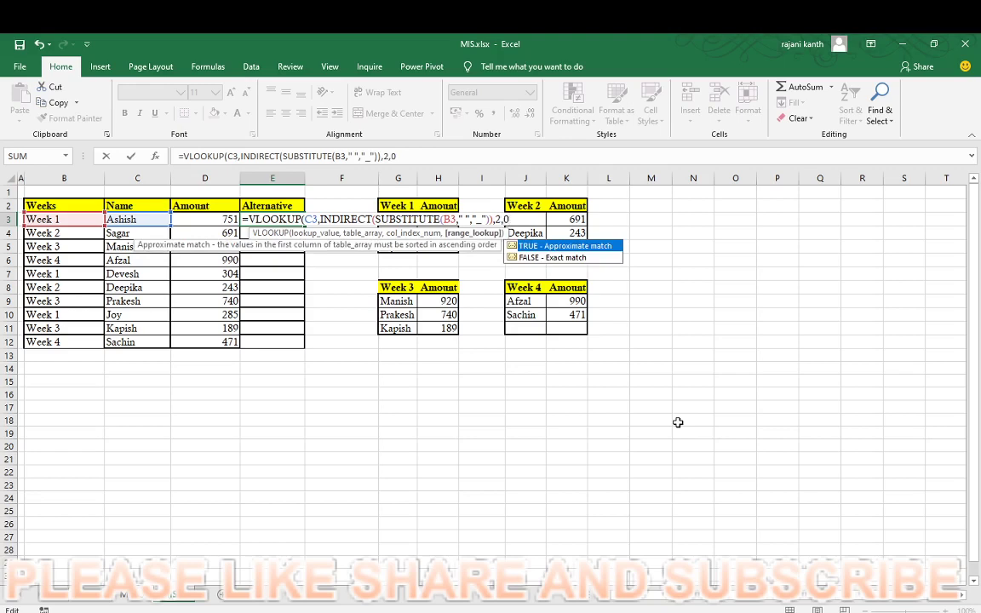
type(")")
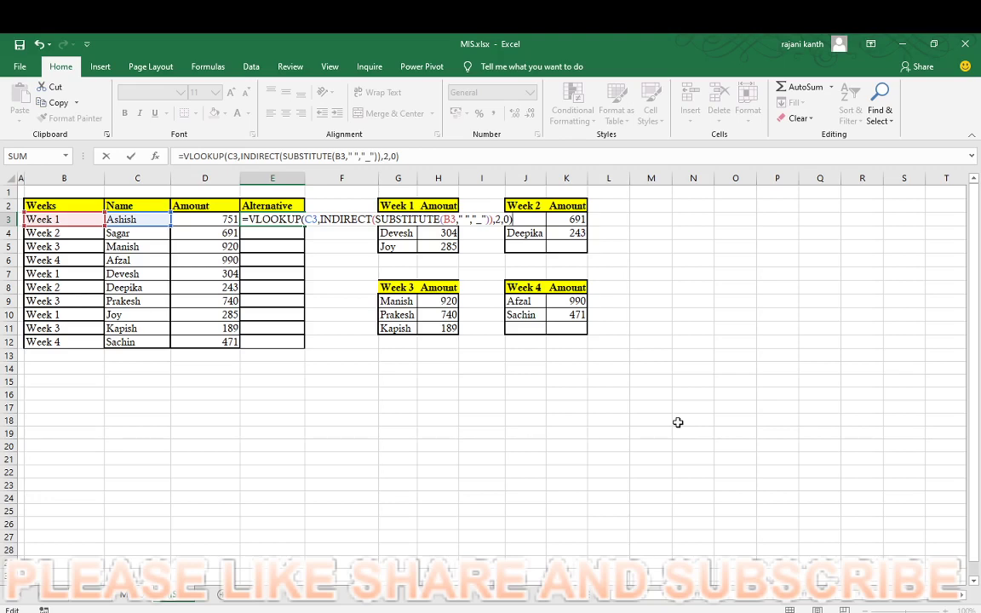
key("ctrl+Return")
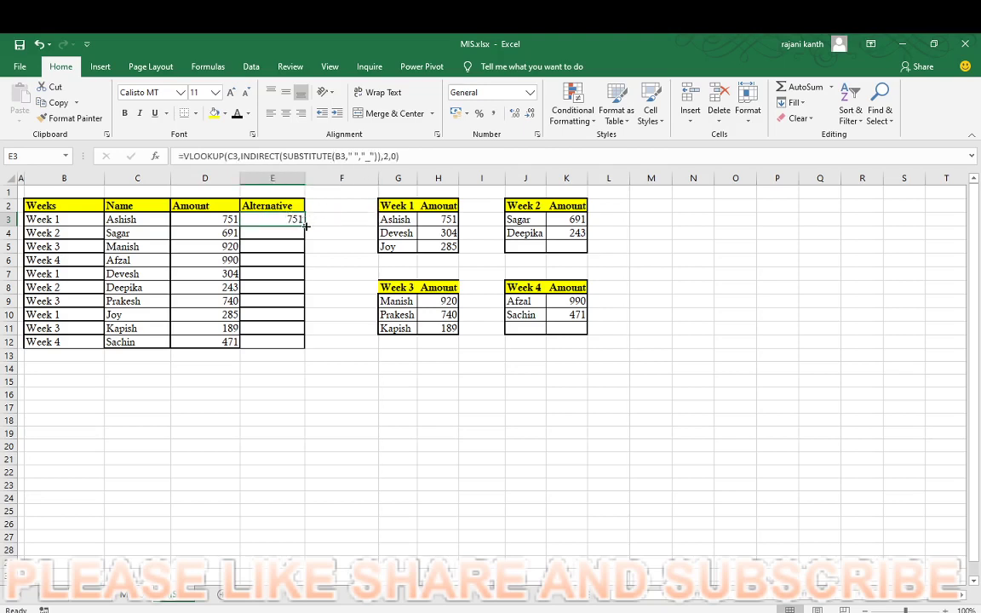
- Fill E3's VLOOKUP formula down through E12 to match column D's amounts
double_click(305, 226)
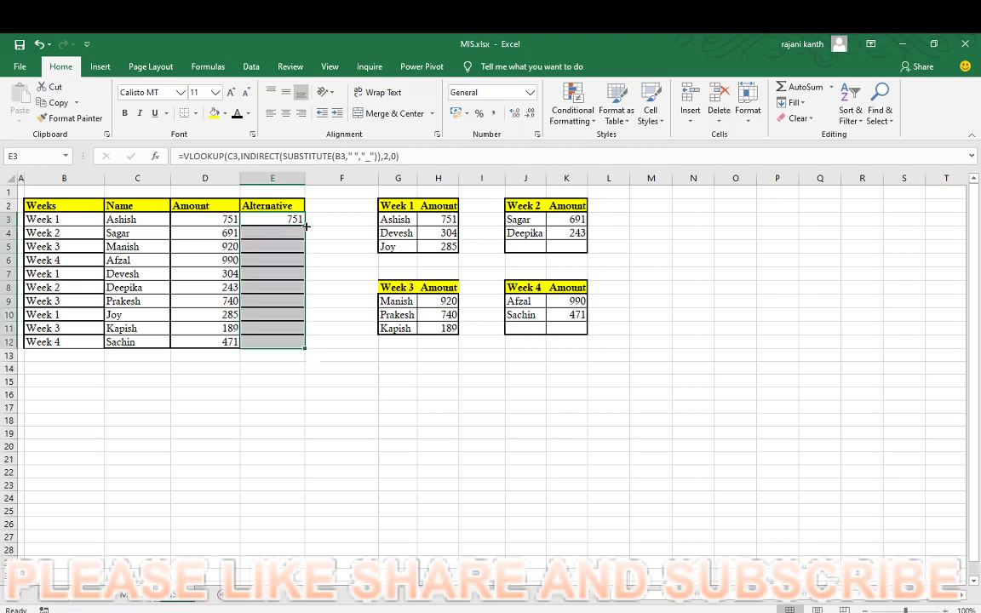
left_click(345, 407)
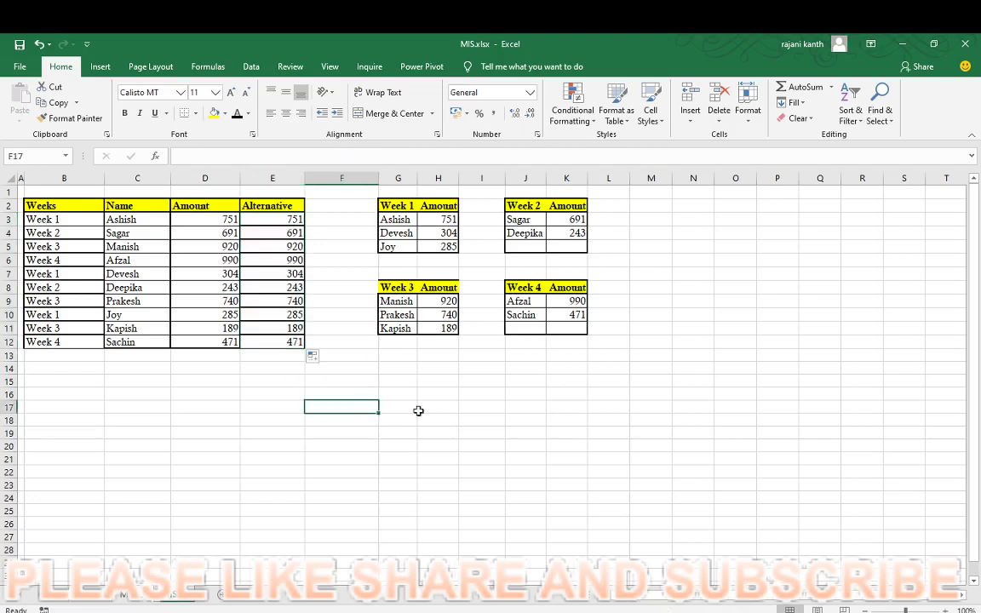
left_click(212, 345)
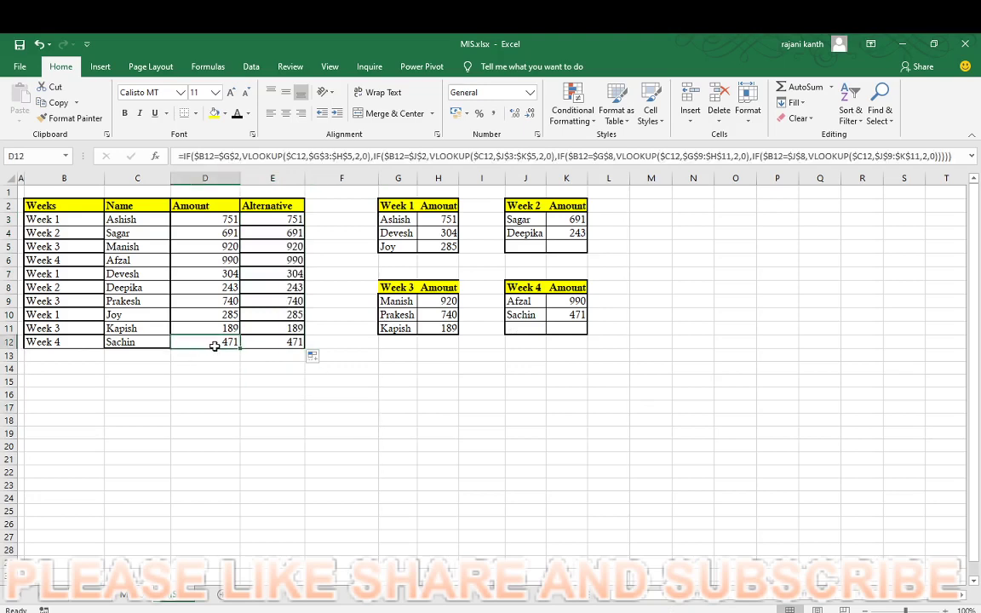
left_click(278, 343)
left_click(217, 347)
left_click(269, 346)
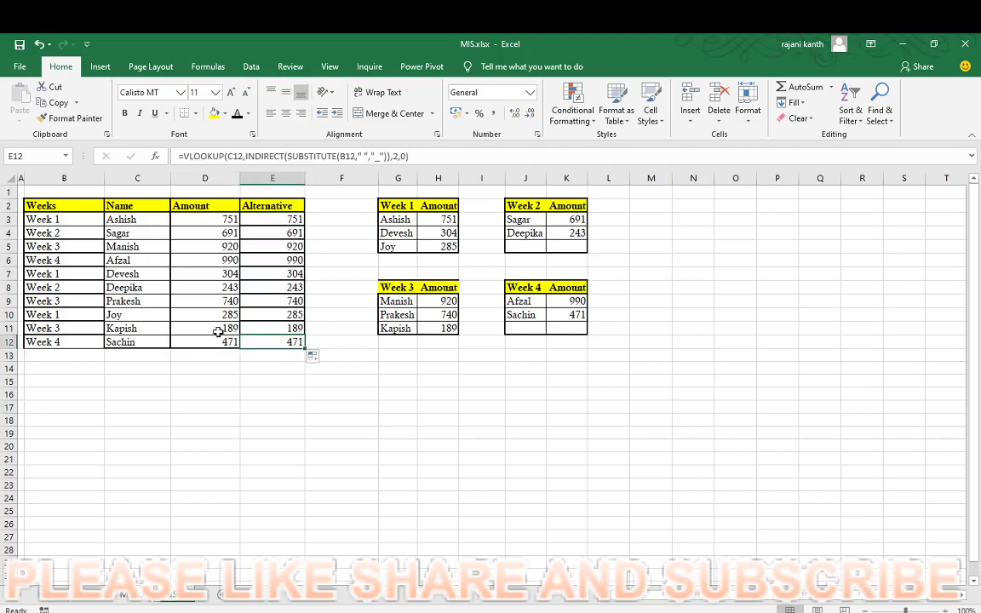
left_click(194, 329)
left_click(280, 332)
left_click(220, 220)
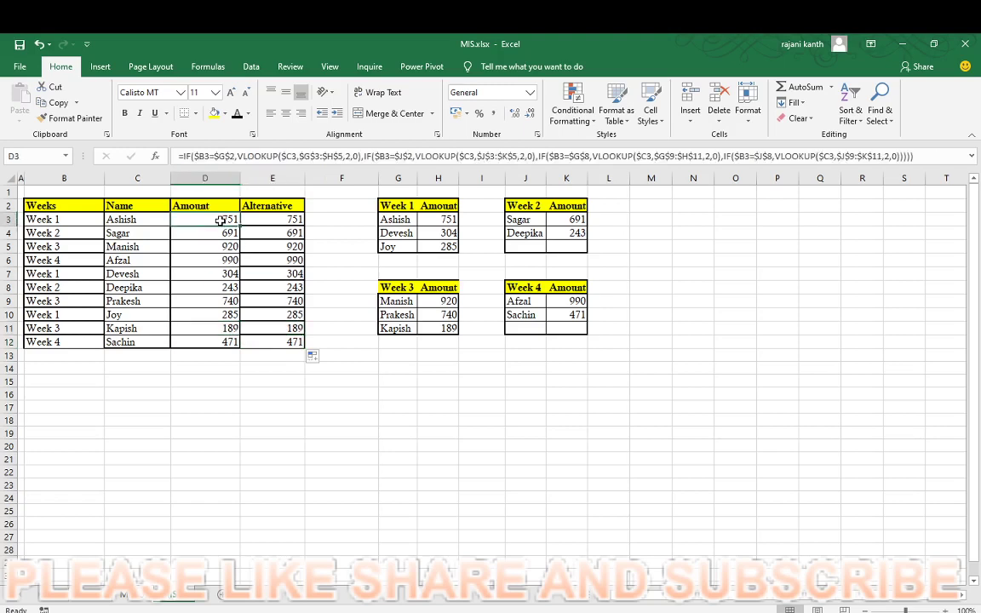
double_click(220, 220)
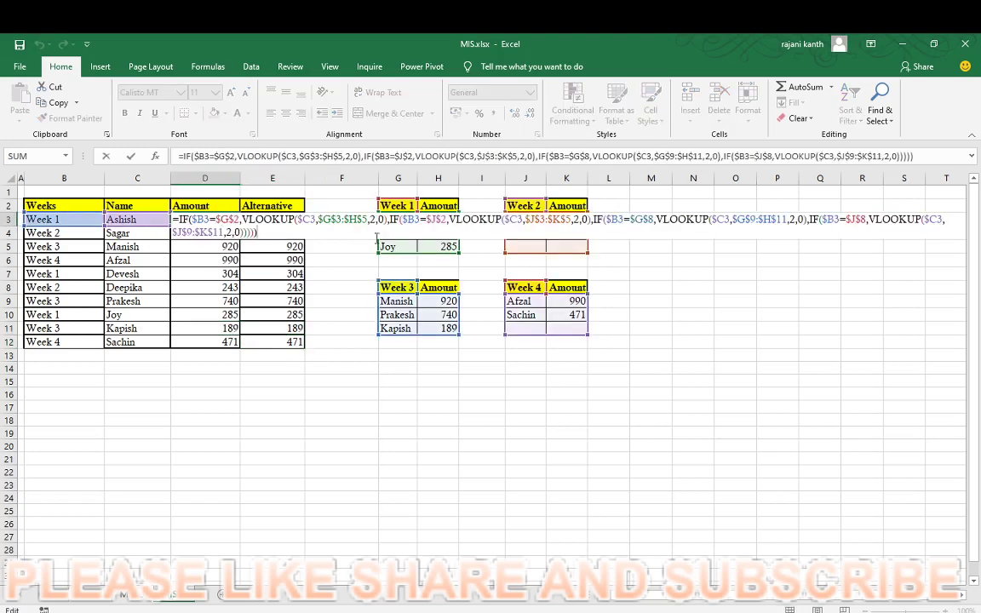
key("ctrl+Return")
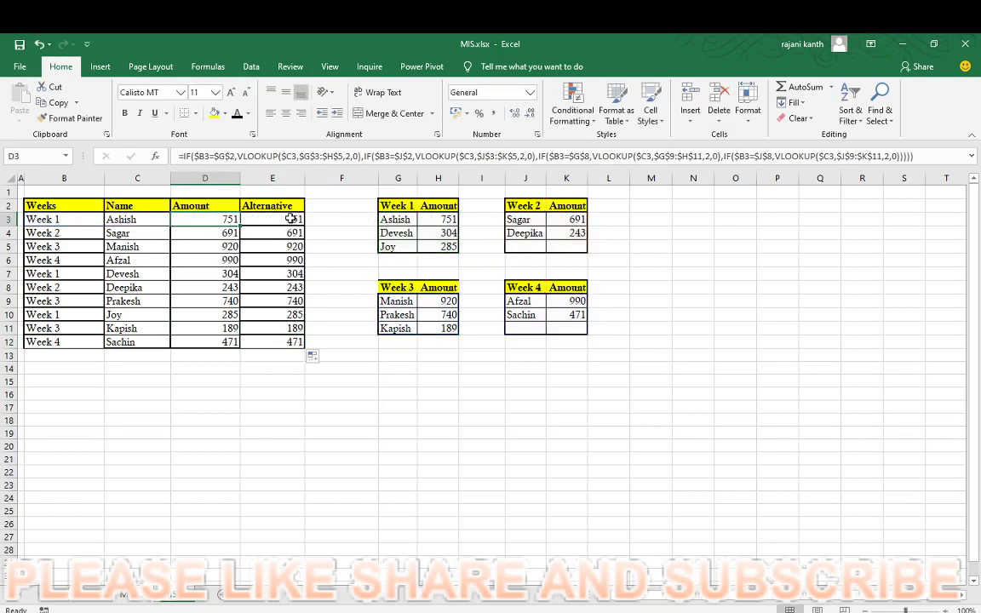
left_click(291, 219)
double_click(291, 219)
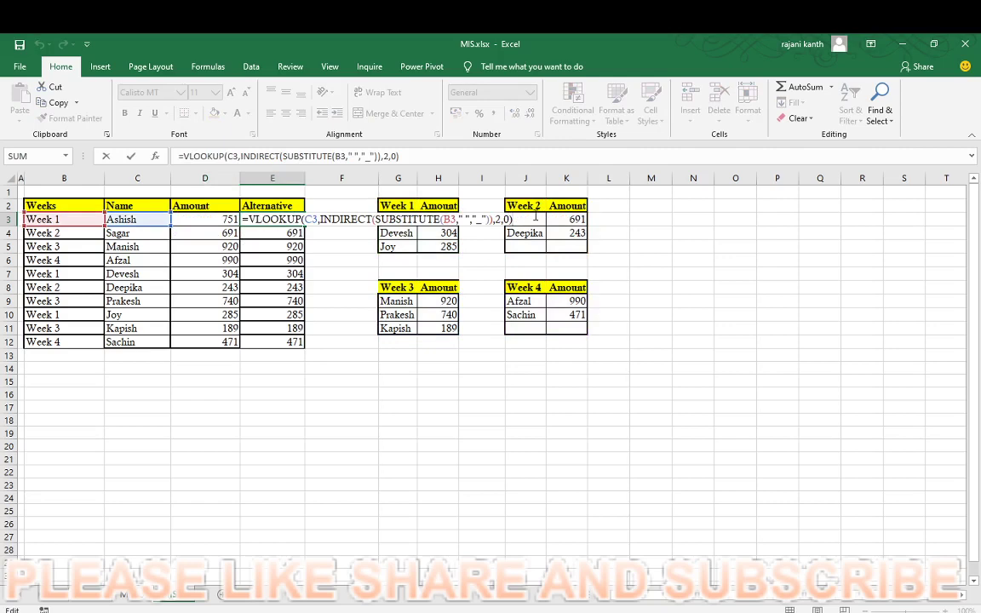
key("ctrl+Return")
left_click(219, 223)
double_click(219, 223)
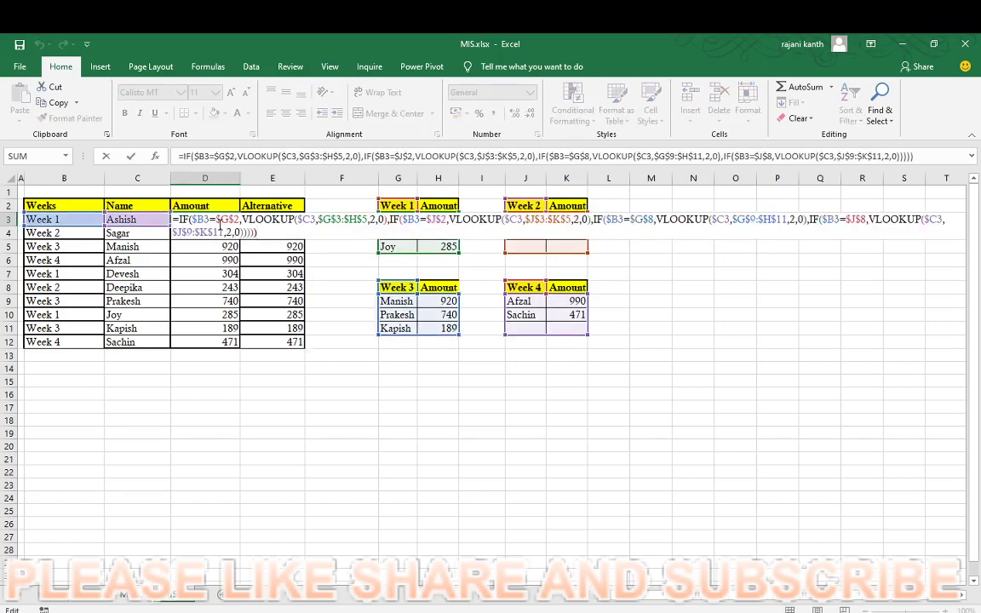
key("Escape")
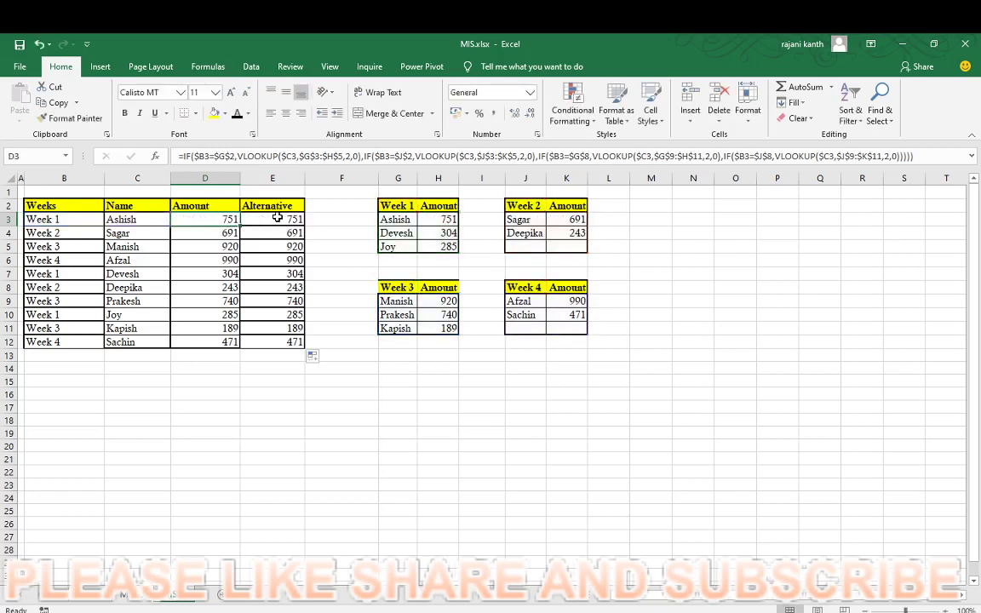
left_click(278, 218)
double_click(278, 219)
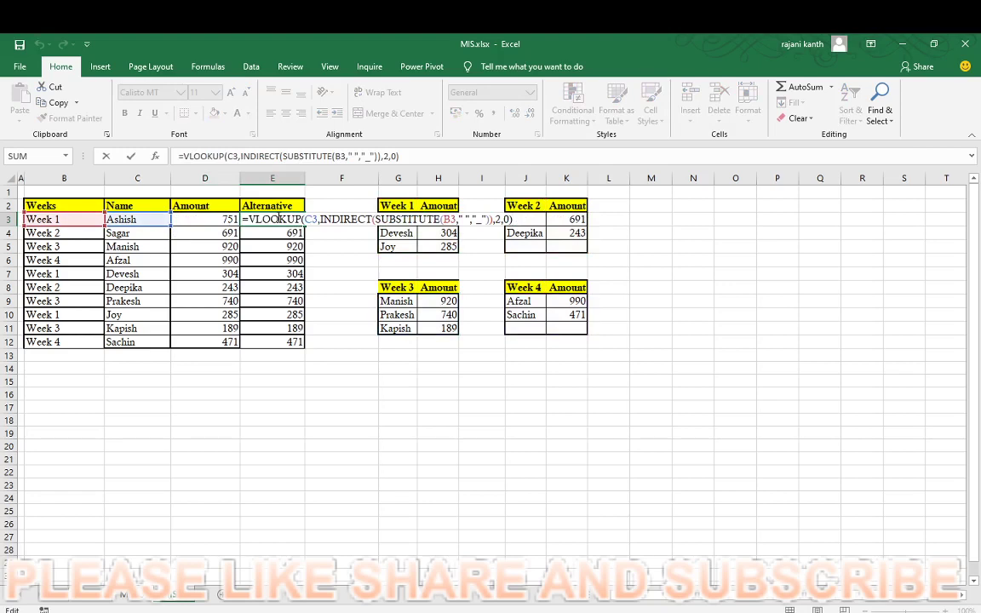
key("Escape")
left_click(226, 219)
double_click(226, 219)
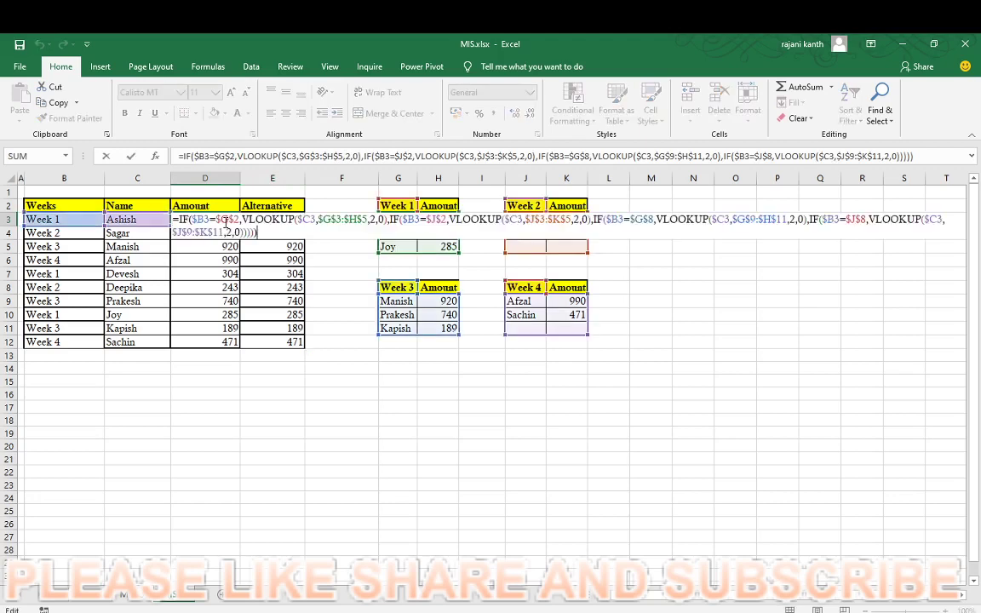
key("Escape")
left_click(269, 219)
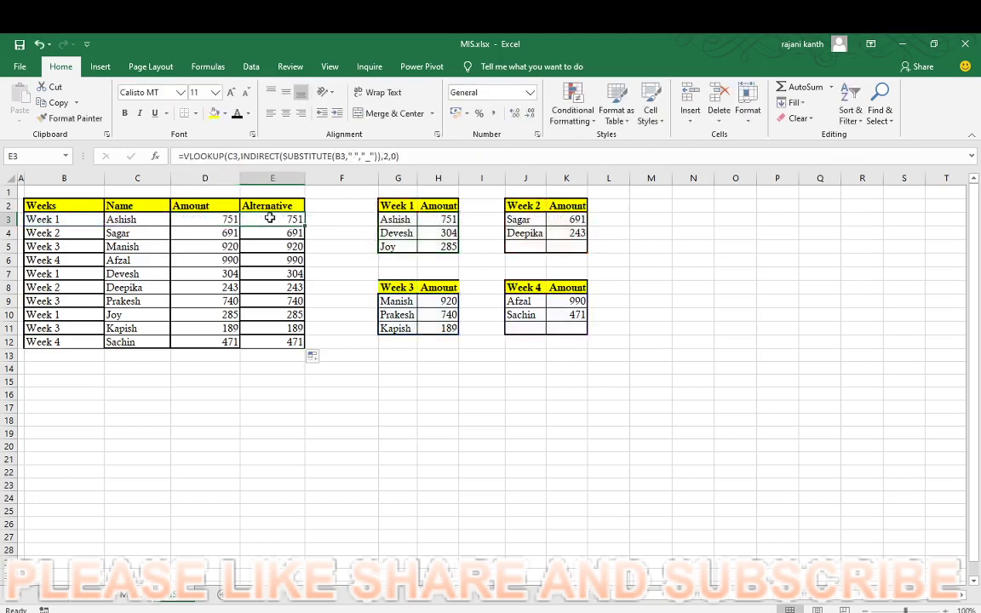
double_click(270, 219)
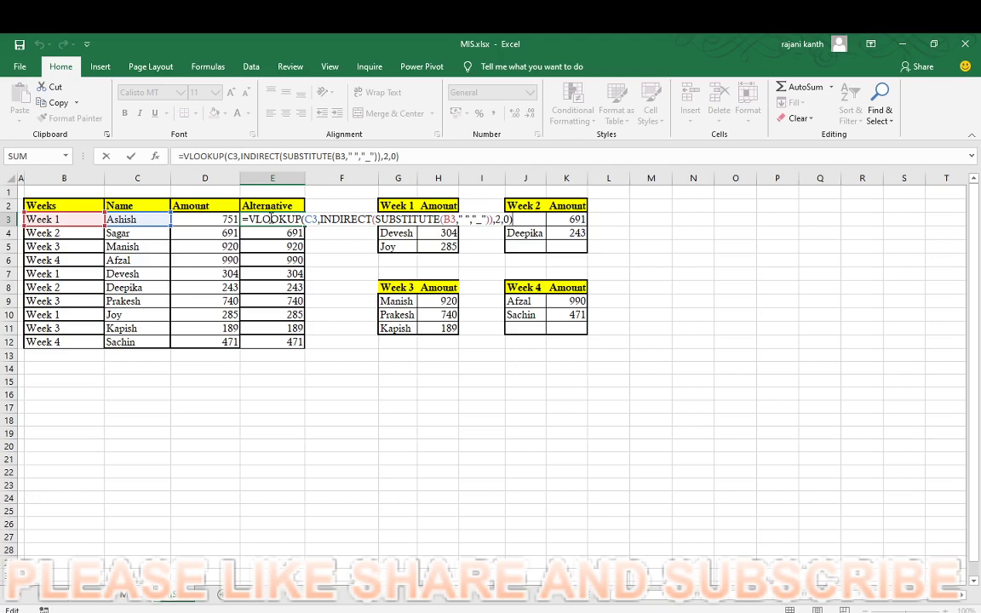
key("Escape")
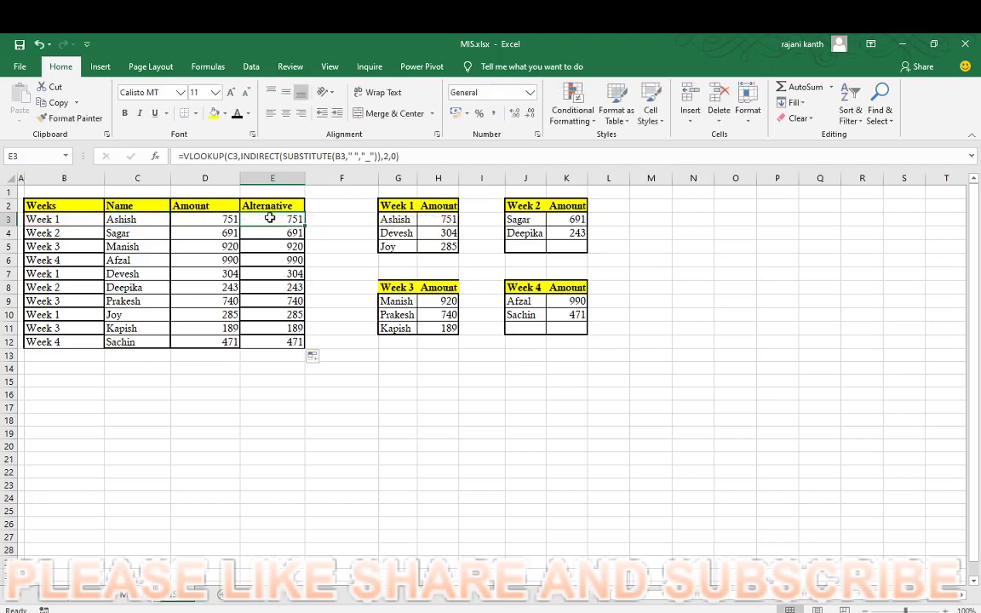